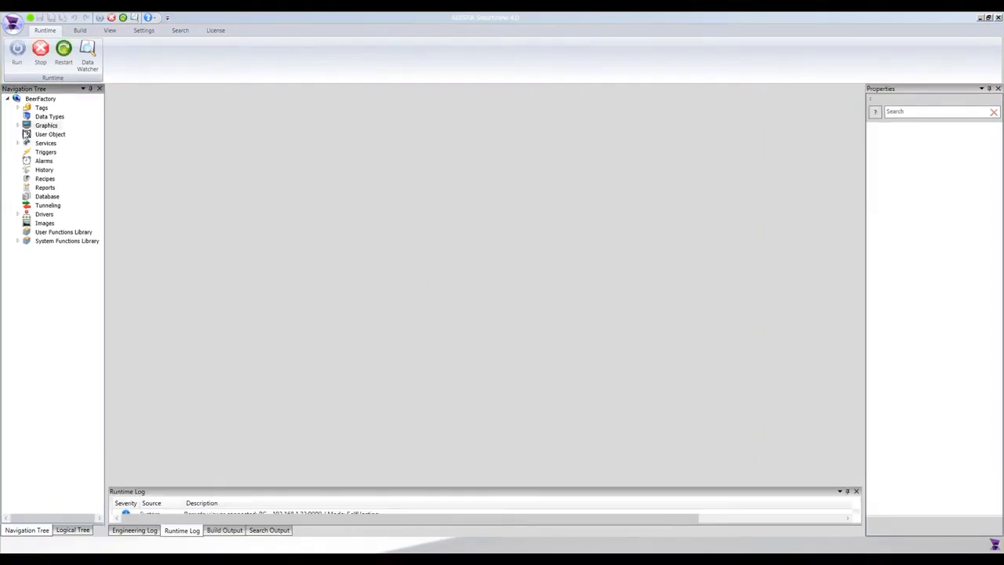
Step: Open the Initial screen from the BeerFactory project's graphics
click(17, 126)
double_click(55, 153)
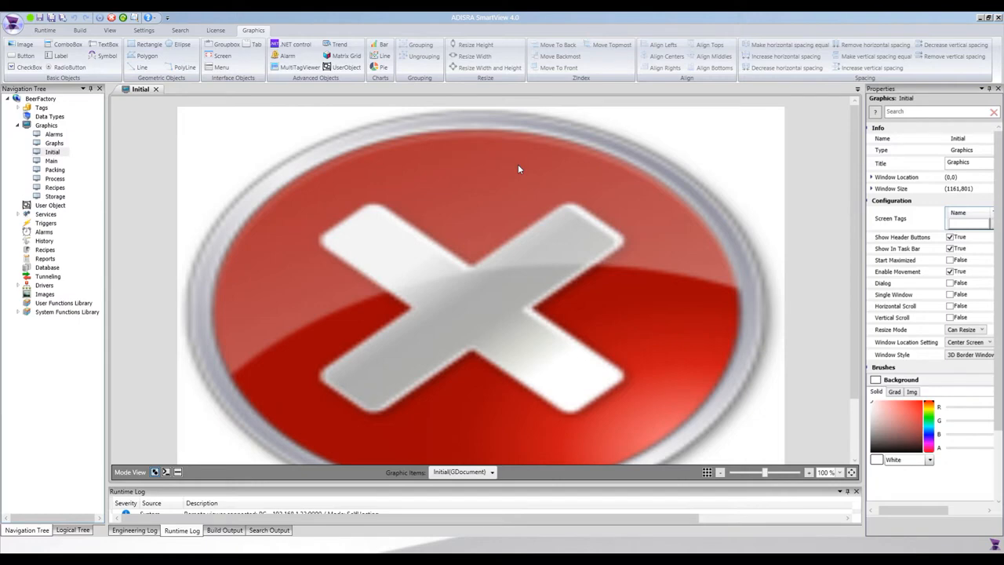
Step: Switch to SketchUp, orbit and pan the Beer Factory model to view it from the front, and return to ADISRA SmartView
click(640, 559)
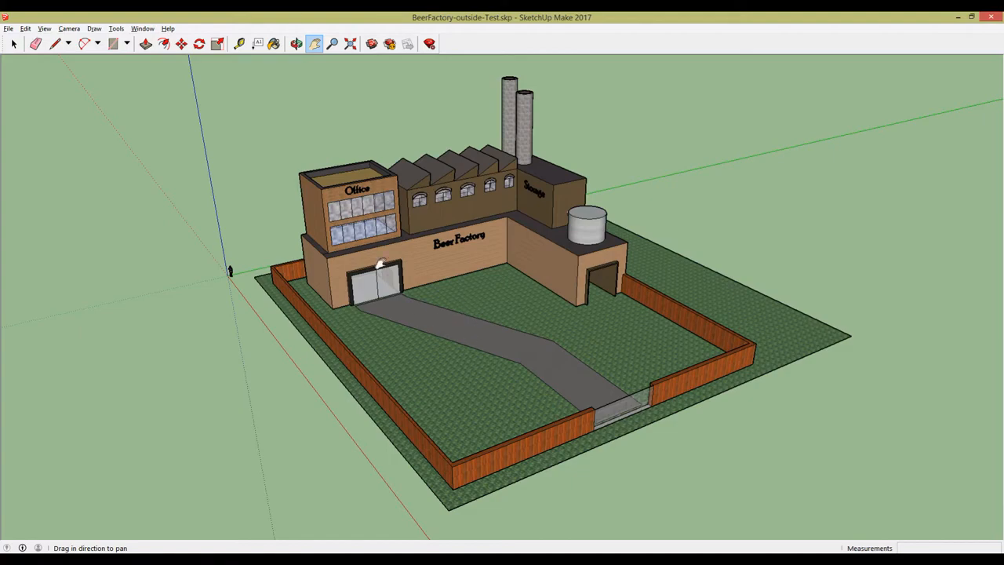
click(297, 44)
drag(259, 172, 324, 327)
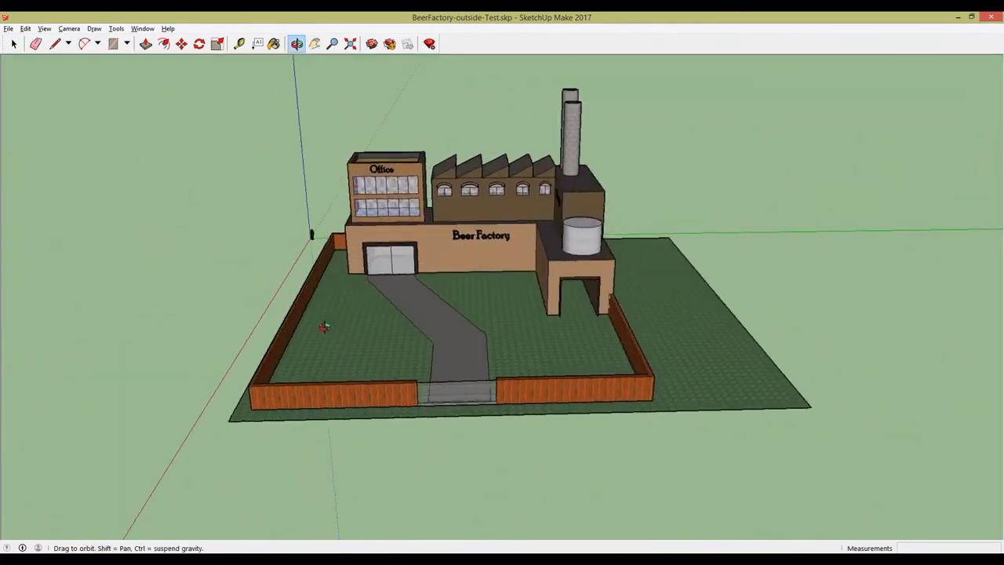
click(315, 44)
drag(358, 156, 385, 179)
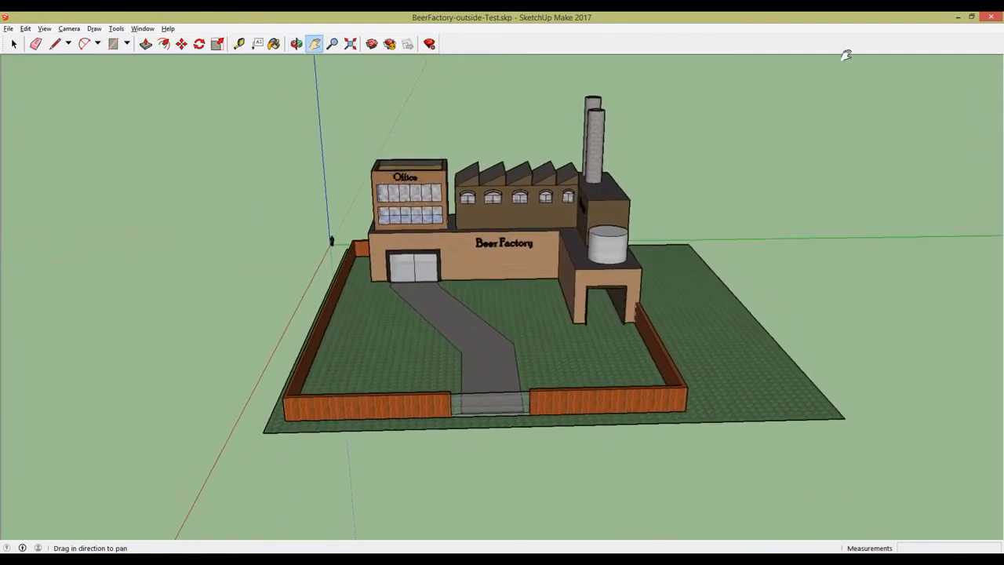
click(958, 18)
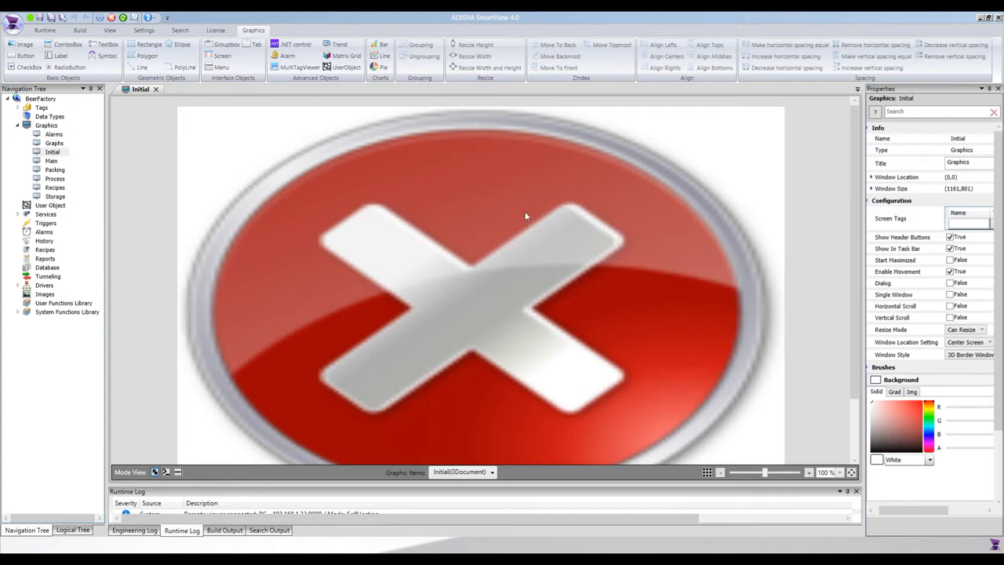
Step: Set the daytime BeerFactory picture as the default image of the Initial screen's dynamic background image
click(492, 237)
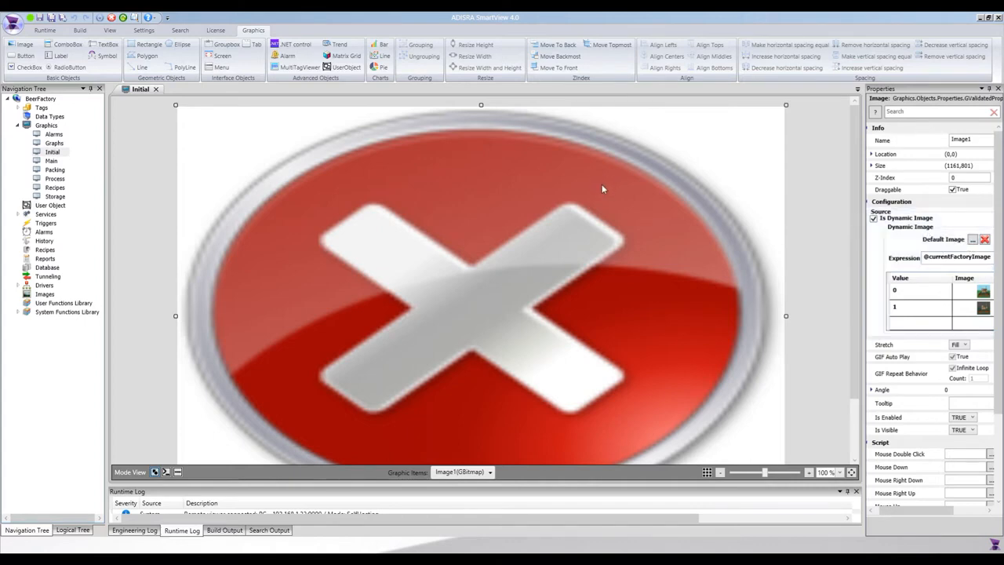
click(972, 240)
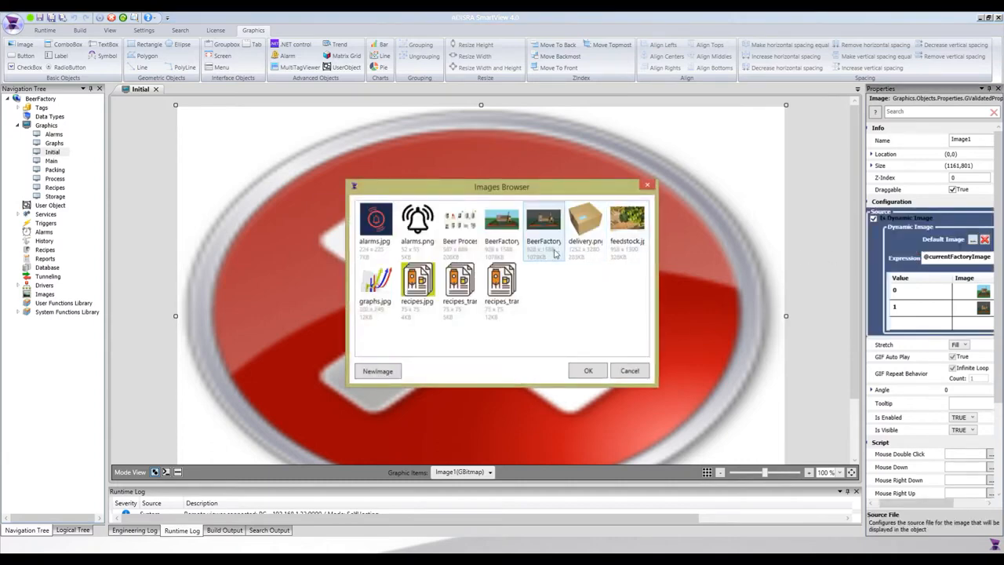
click(509, 225)
click(587, 371)
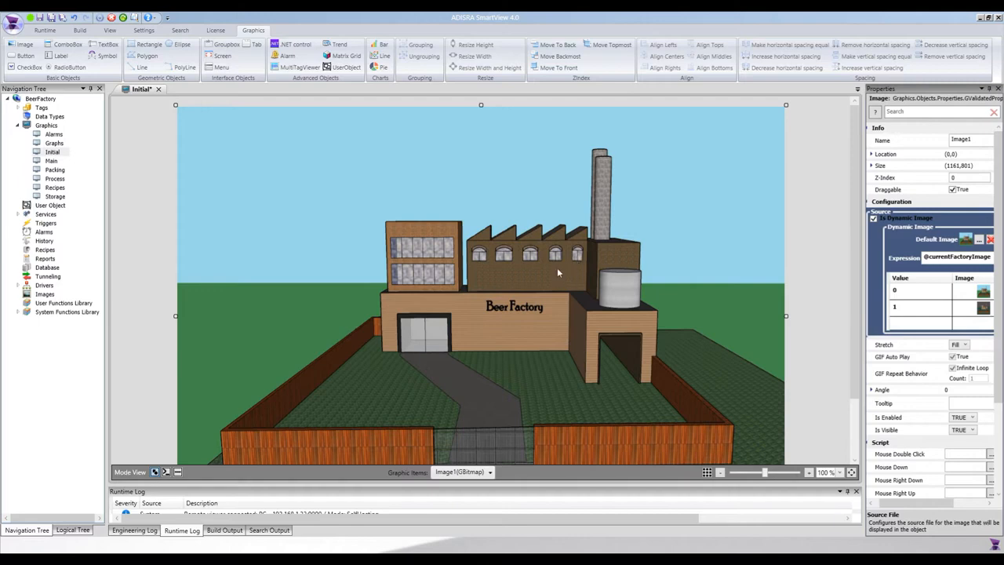
Step: Place a check box about 123 wide and 34 high in the upper-left corner of the factory image
click(151, 185)
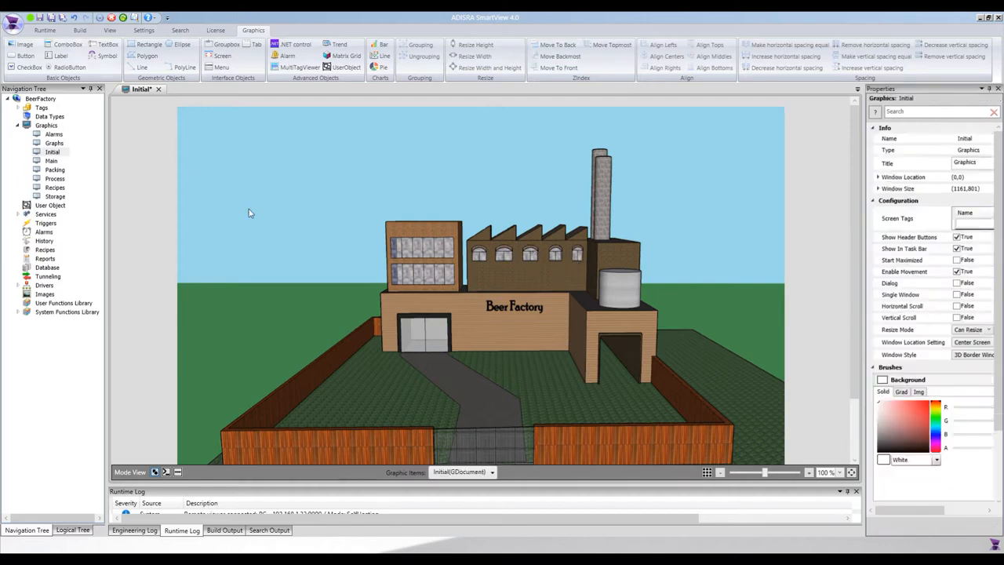
click(26, 66)
click(186, 114)
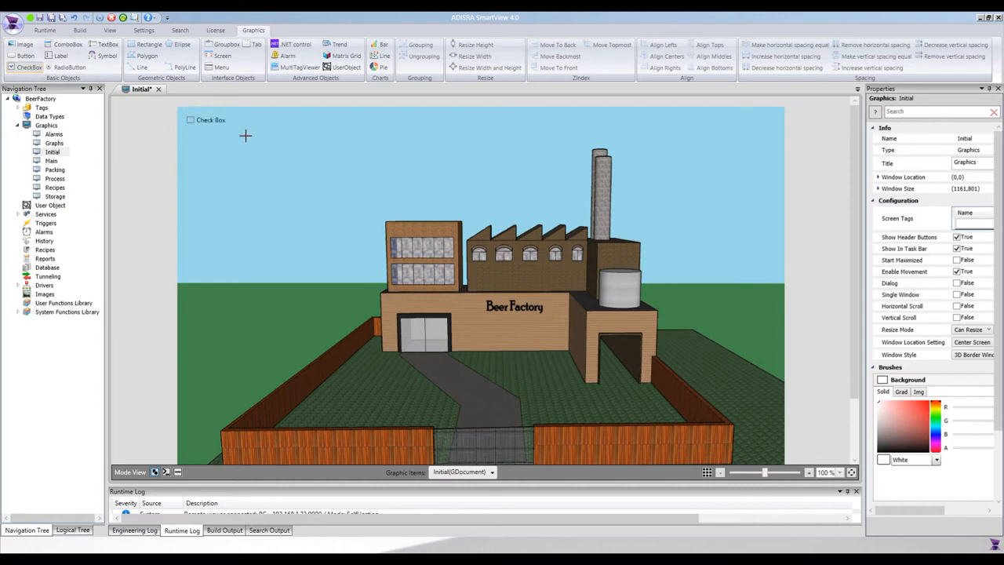
drag(250, 133, 252, 135)
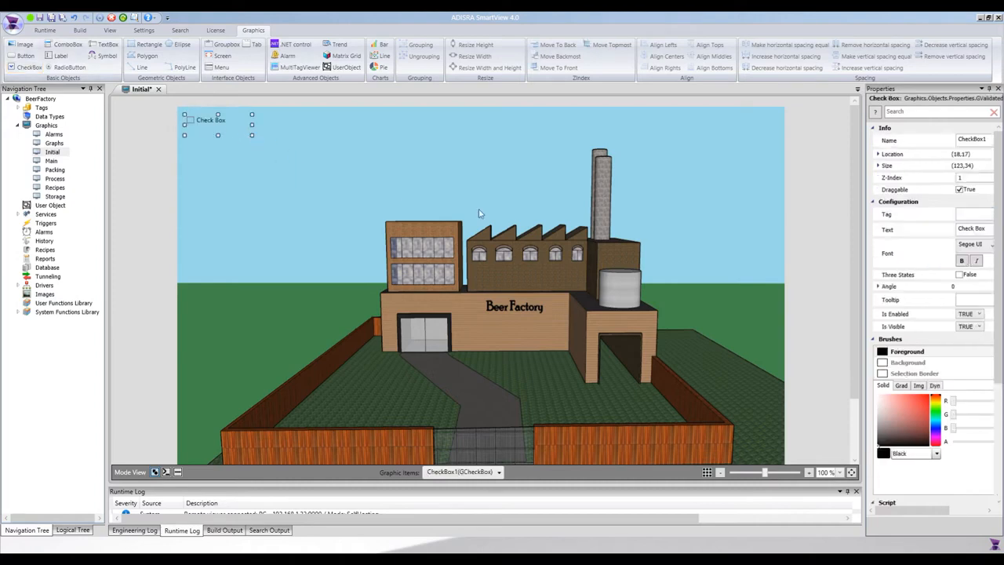
Step: Widen the properties area and expand the check box's location and size values
mouse_move(899, 512)
mouse_down()
mouse_move(908, 514)
mouse_move(895, 520)
mouse_up()
drag(863, 402, 750, 404)
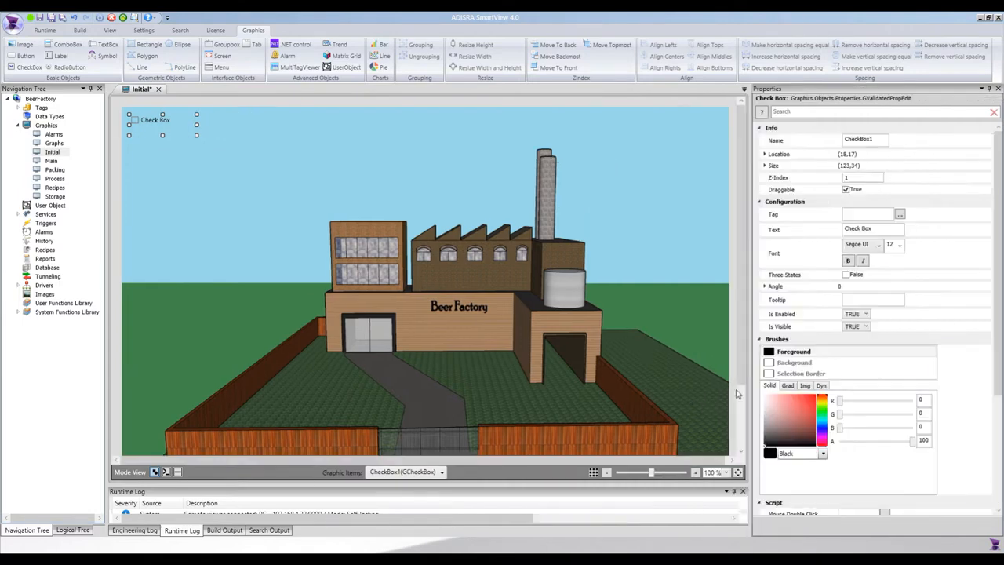
click(766, 154)
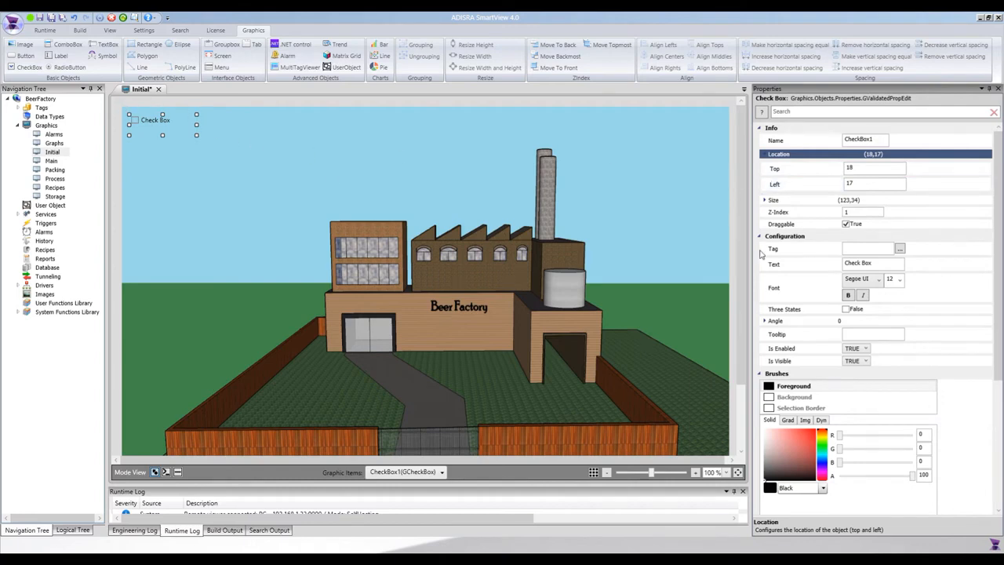
click(771, 201)
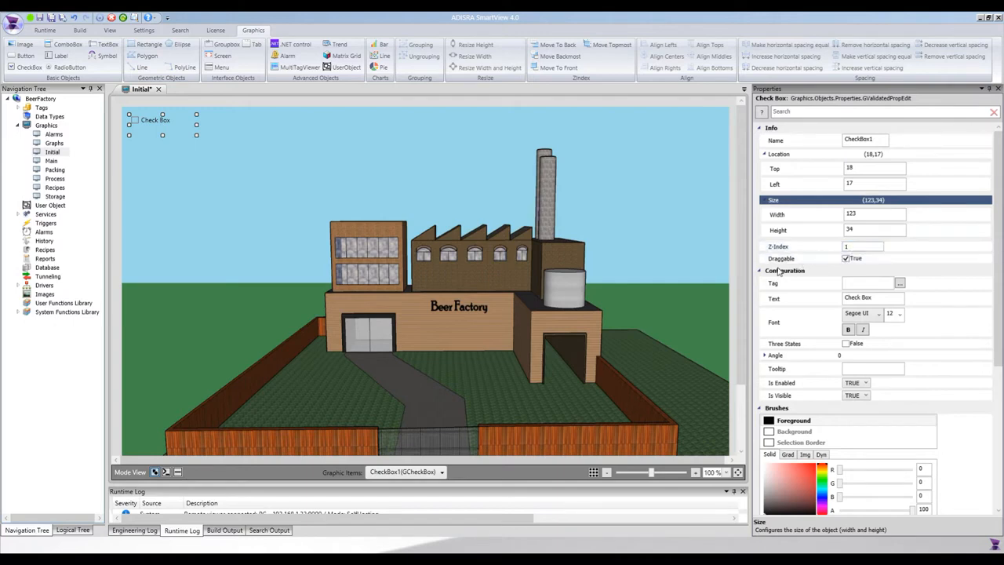
Step: Turn off the check box's Draggable option and turn it back on
click(846, 258)
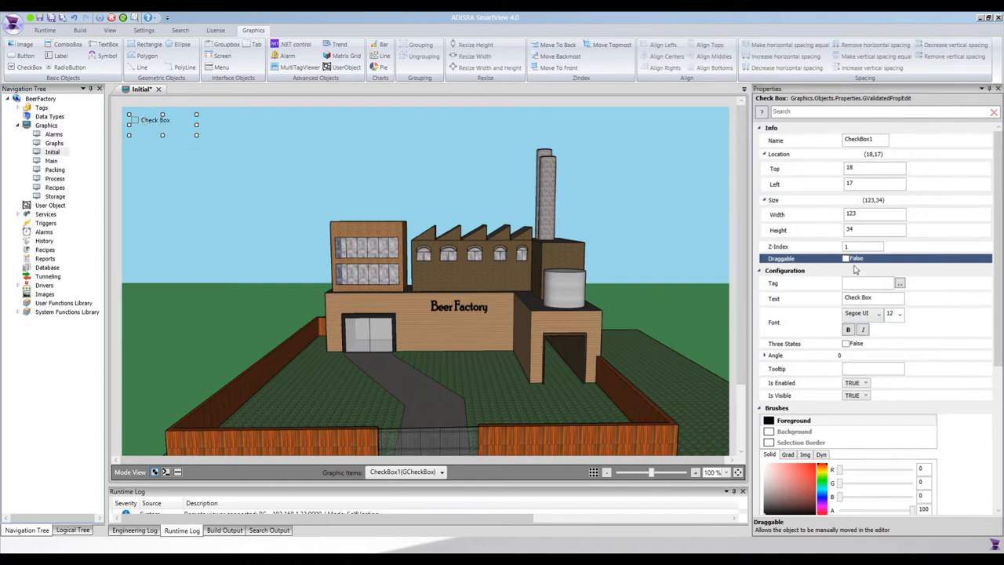
click(846, 258)
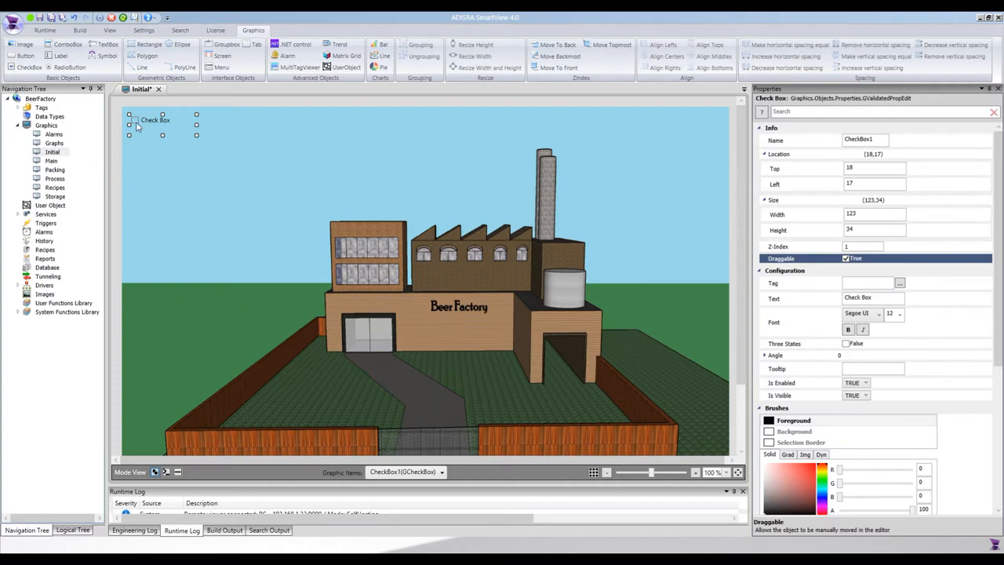
Step: Label the check box "Office - Top floor" and make its text bold
click(888, 298)
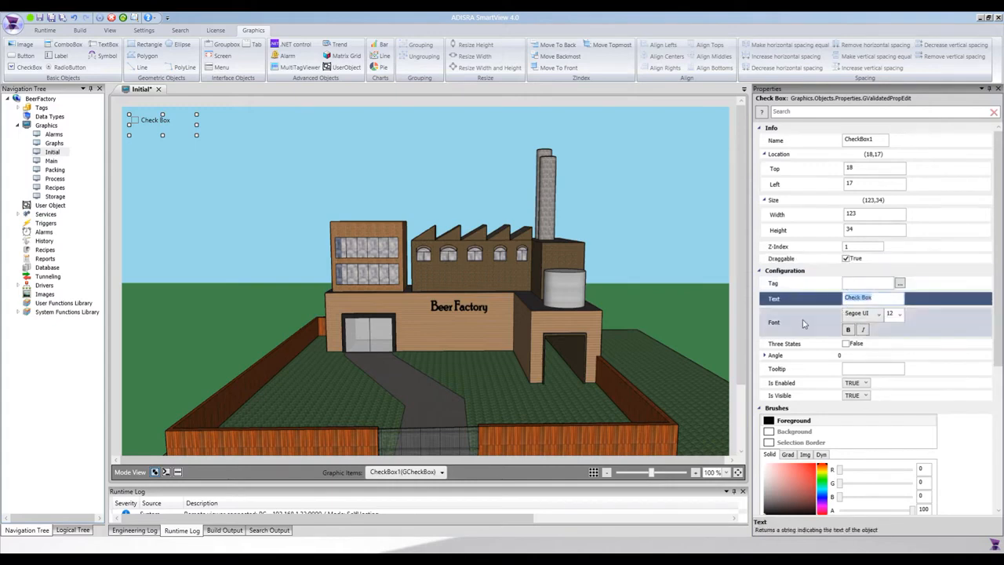
text(Office - Top floor)
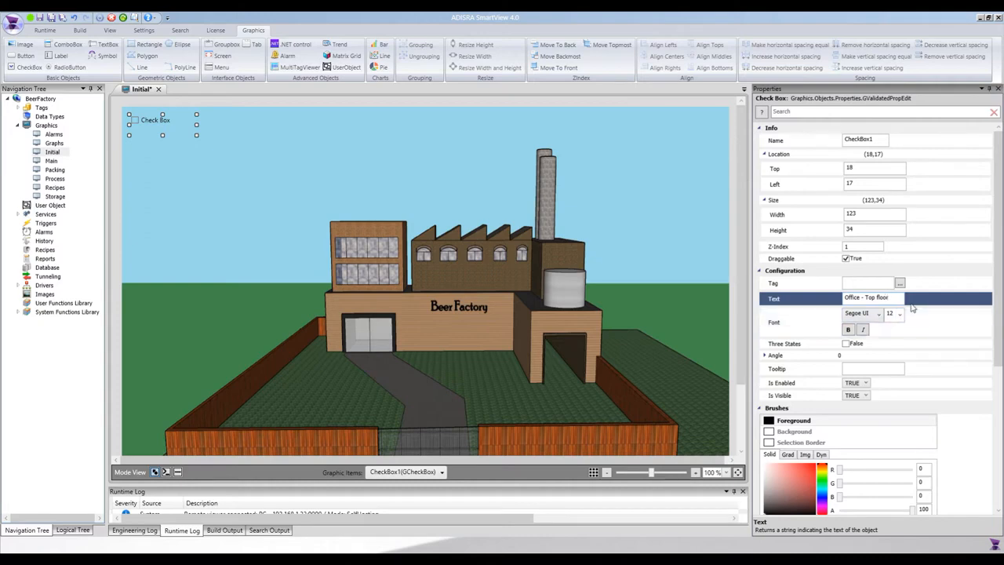
click(878, 338)
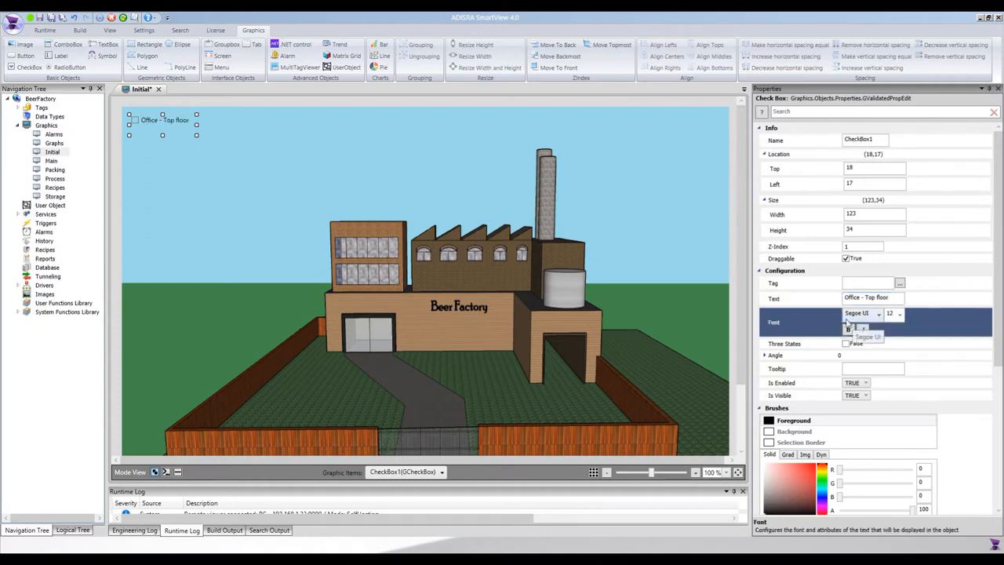
click(848, 330)
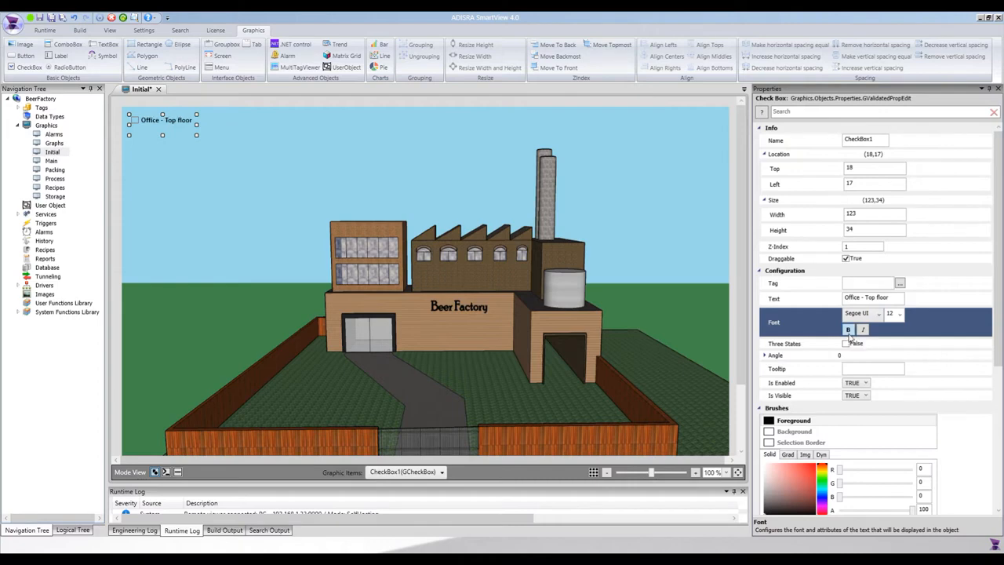
Step: Rotate the "Office - Top floor" check box slightly on the canvas to an angle of 1
click(812, 346)
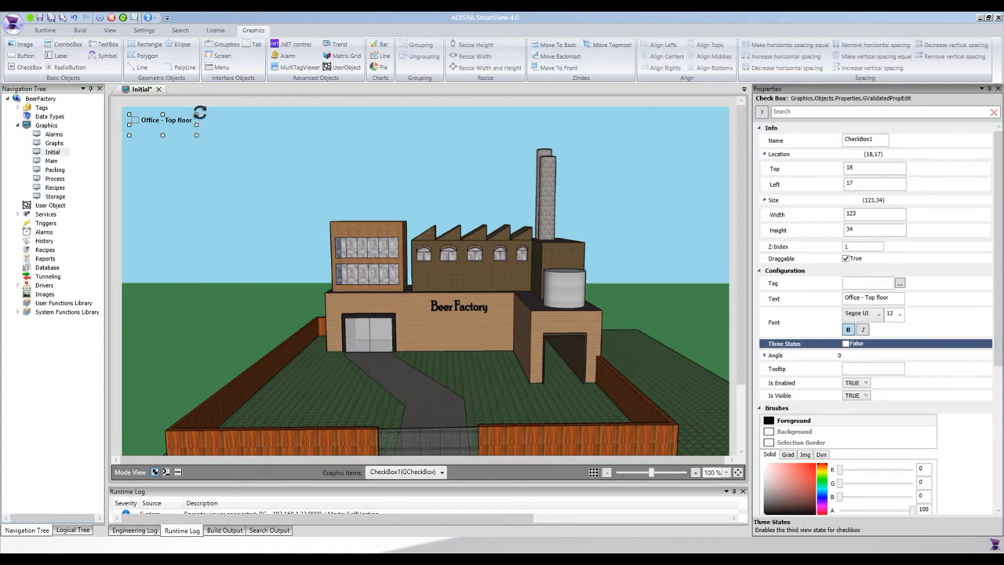
drag(200, 113, 206, 112)
Step: Examine the check box's tooltip setting and its Is Enabled choices without changing them
click(849, 367)
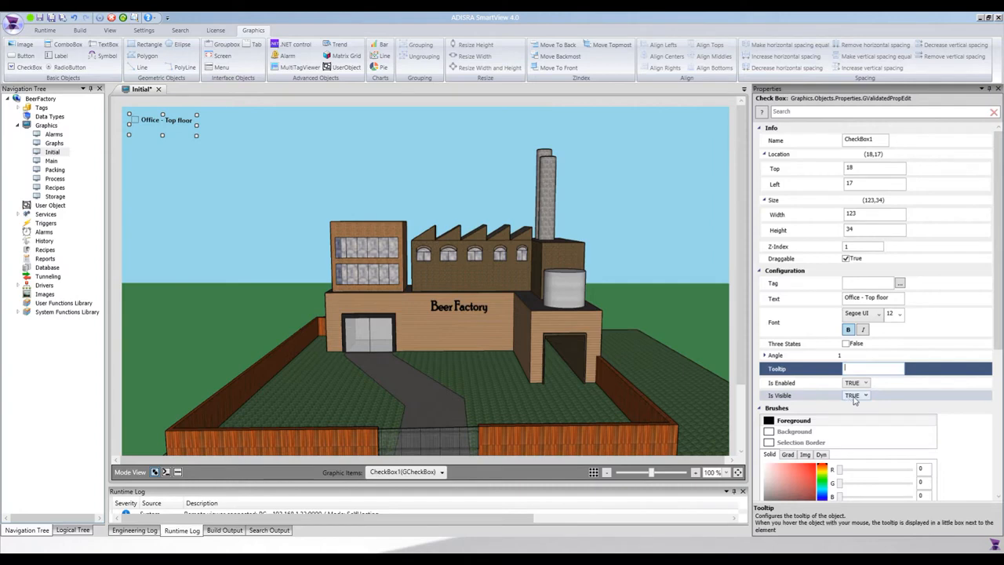
click(865, 384)
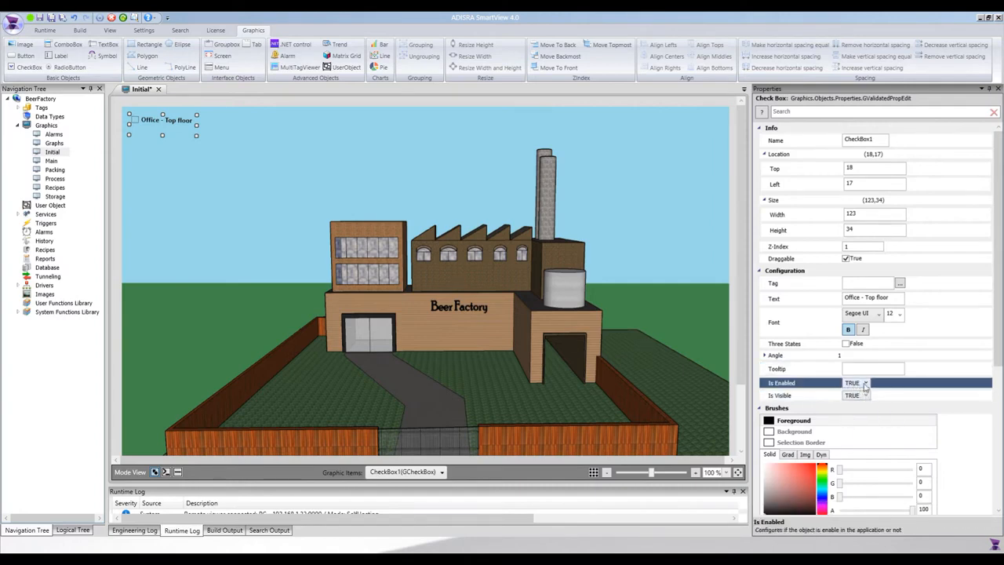
click(825, 396)
click(872, 368)
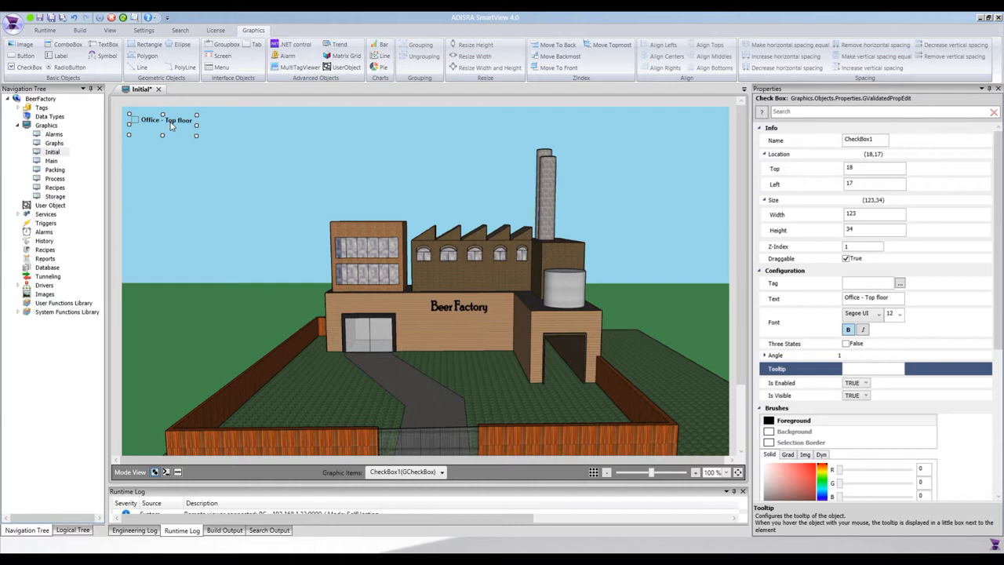
Step: Duplicate the "Office - Top floor" check box seven times, aligning the copies in one column below the original
key(ctrl+d)
key(Left)
key(Left)
key(ctrl+d)
key(Left)
key(Left)
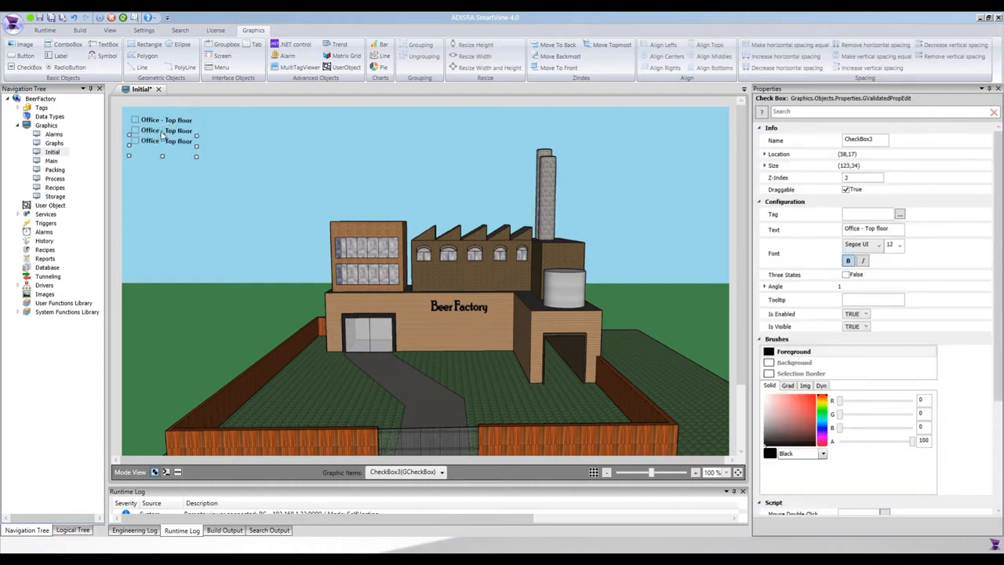
key(ctrl+d)
key(Left)
key(Left)
key(ctrl+d)
key(Left)
key(Left)
key(ctrl+d)
key(Left)
key(Left)
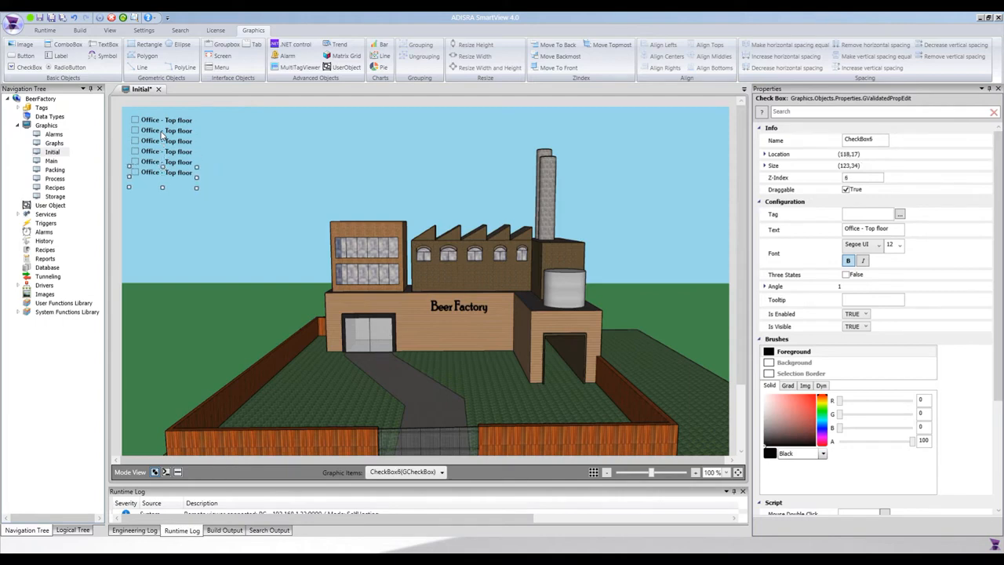
key(ctrl+d)
key(Left)
key(Left)
key(ctrl+d)
key(Left)
key(Left)
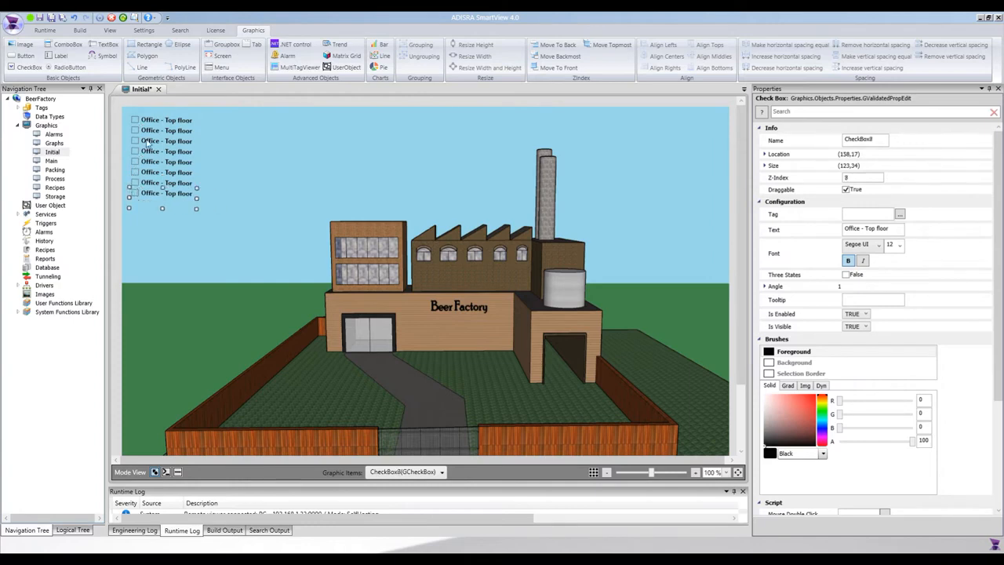
Step: Change the second check box's text to "Office - Bottom floor"
click(169, 132)
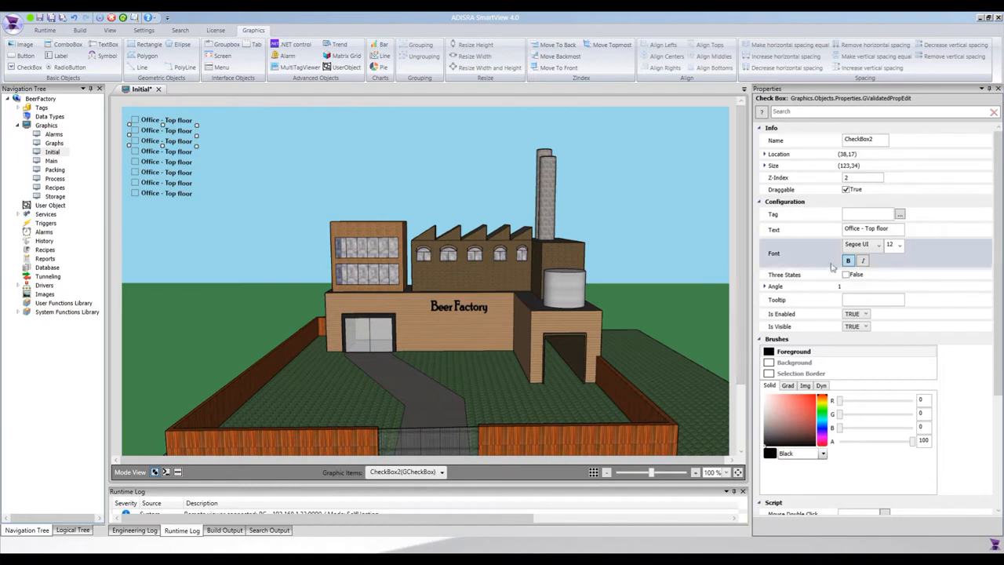
click(868, 229)
key(Left)
double_click(865, 228)
text(Bo)
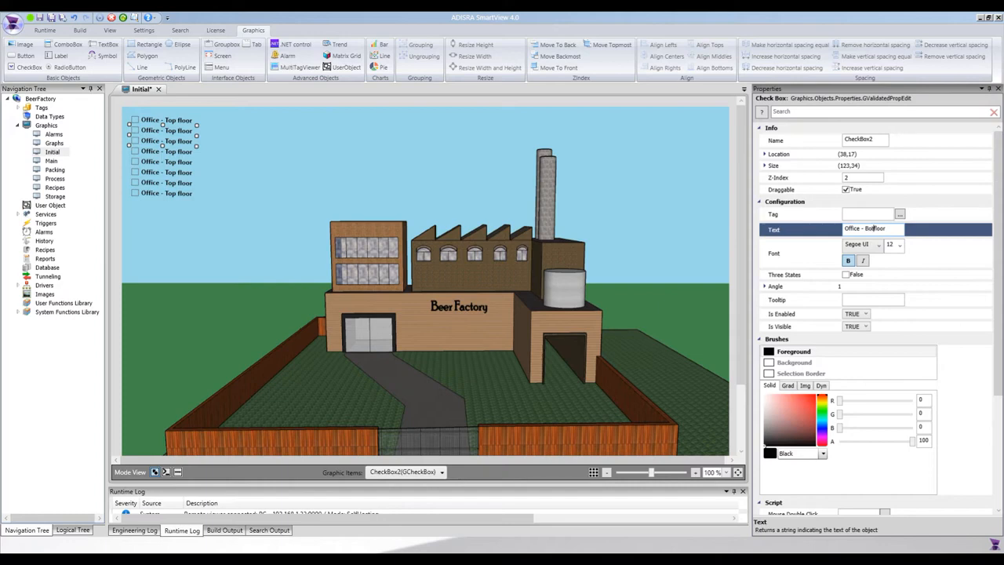
text(ttom)
Step: Change the third check box's text to "Office - Entrance"
click(179, 141)
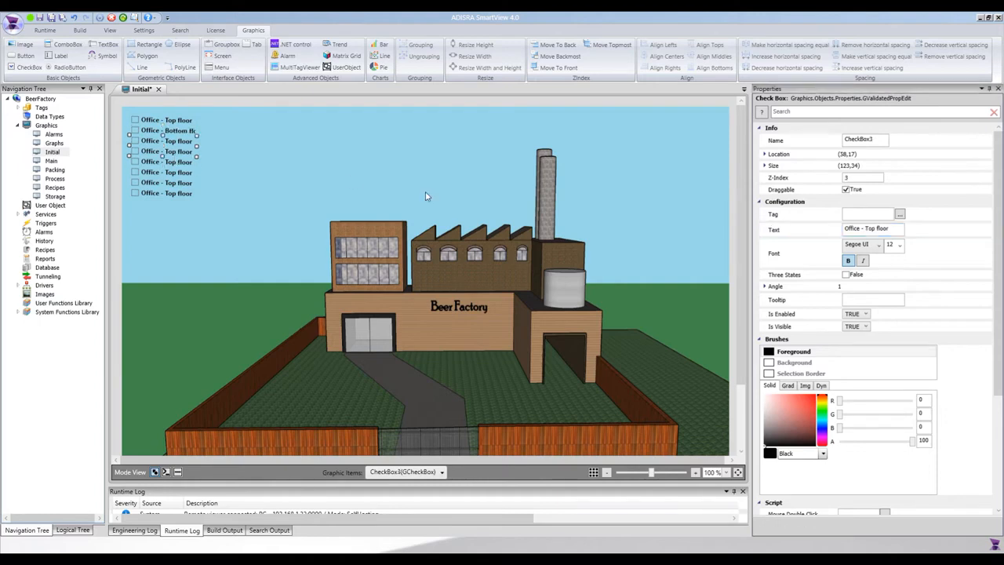
click(894, 228)
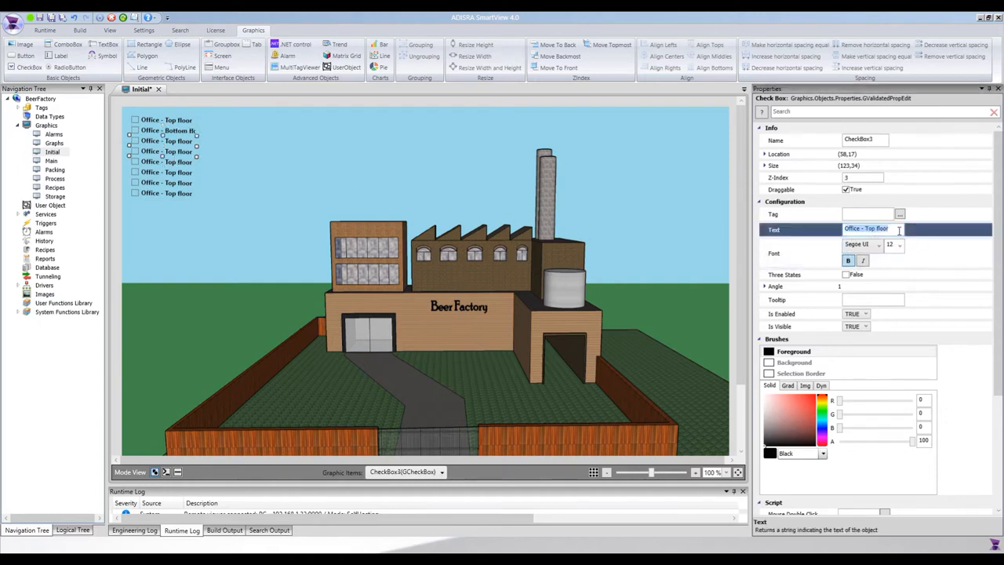
key(Right)
key(ctrl+shift+Left)
key(ctrl+shift+Left)
text(Entrance)
Step: Change the fourth check box's text to "Factory - 1st window" and copy that text for reuse
click(154, 160)
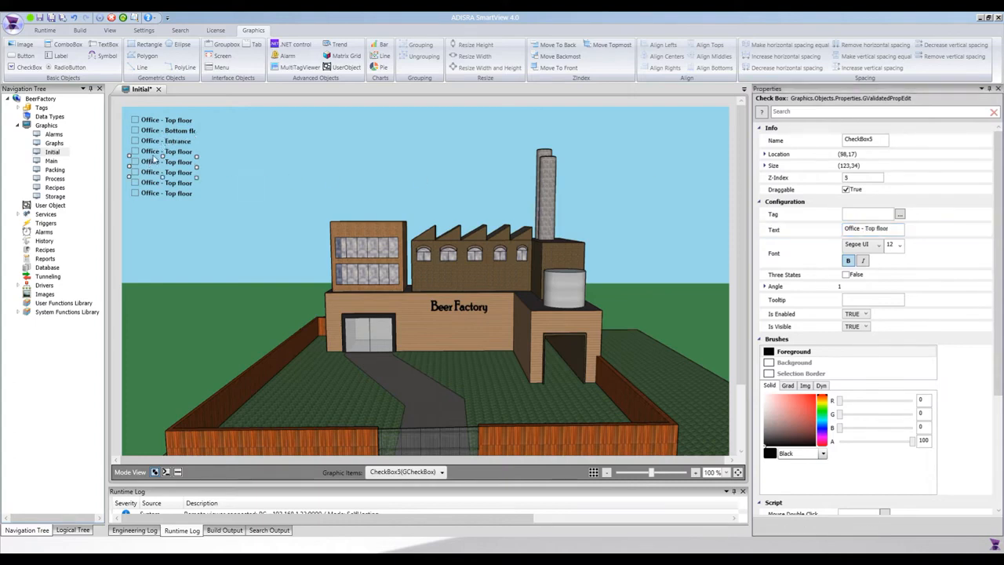
click(162, 146)
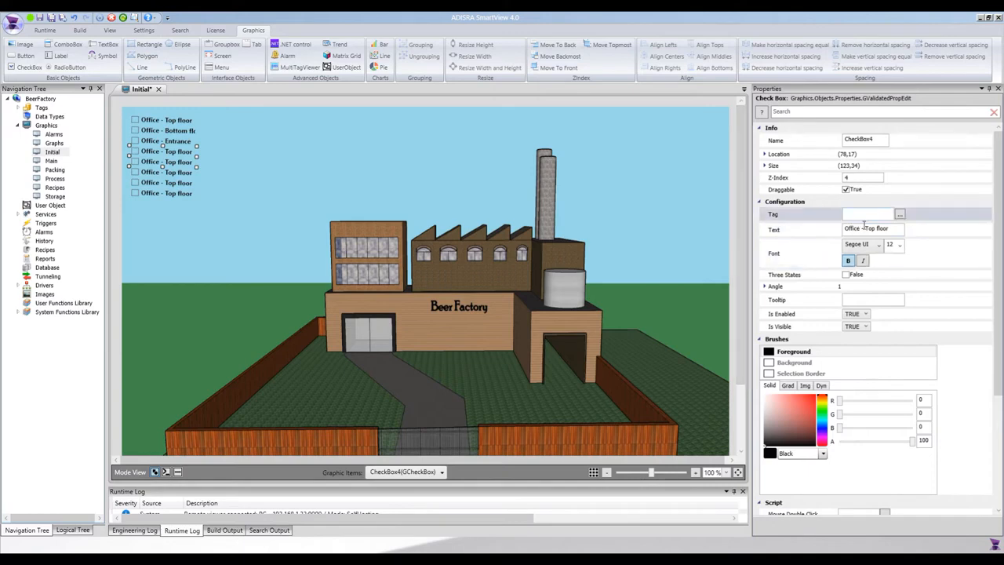
click(865, 228)
drag(864, 228, 830, 230)
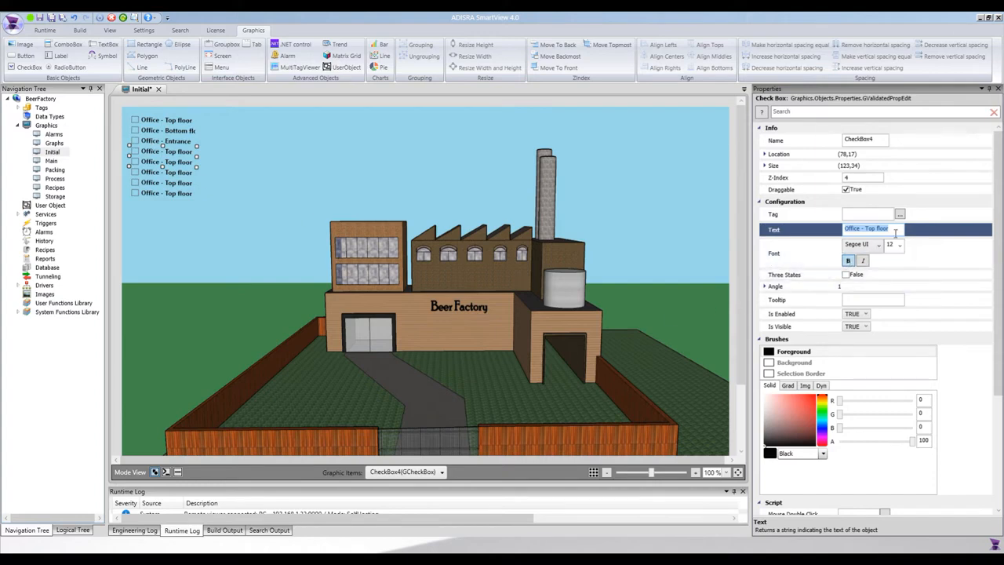
text(Factory - 1st window)
drag(845, 233, 902, 229)
key(ctrl+c)
Step: Paste the copied text into the fifth check box and change it to "Factory - 2nd window"
click(150, 163)
click(820, 225)
key(ctrl+v)
double_click(873, 229)
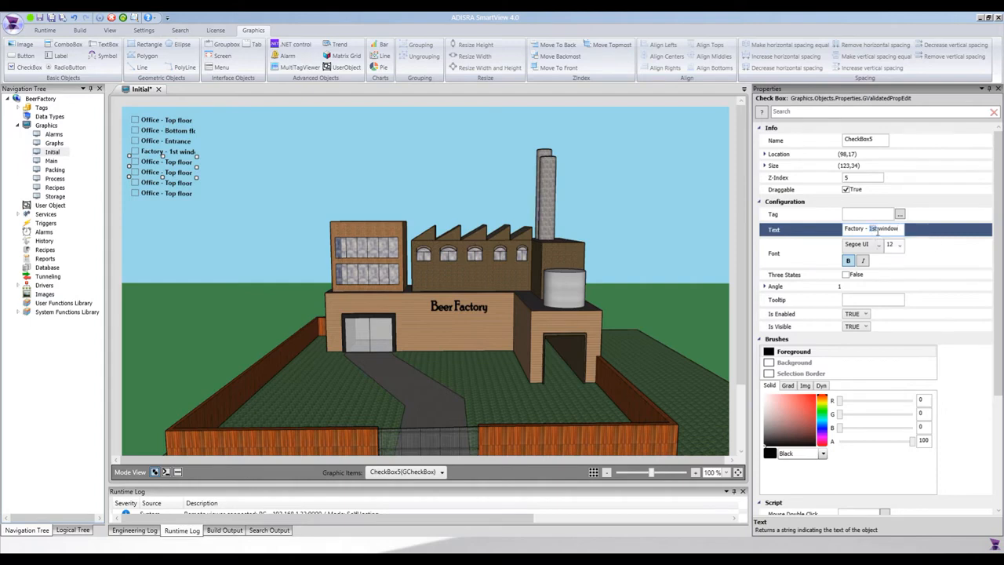
text(2nd)
Step: Replace the sixth check box's text with the copied label, changed to "Factory - 3rd window"
click(174, 175)
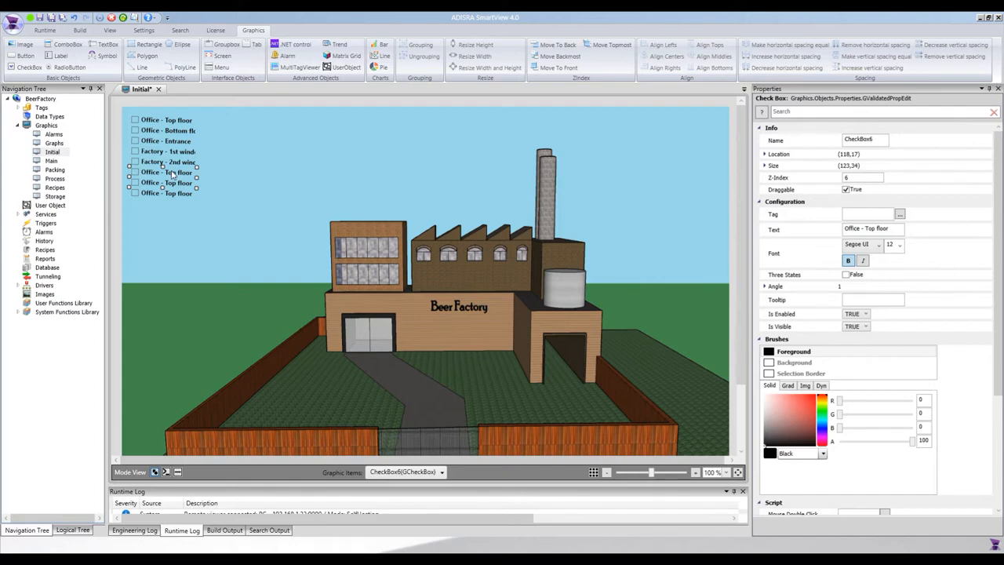
click(866, 228)
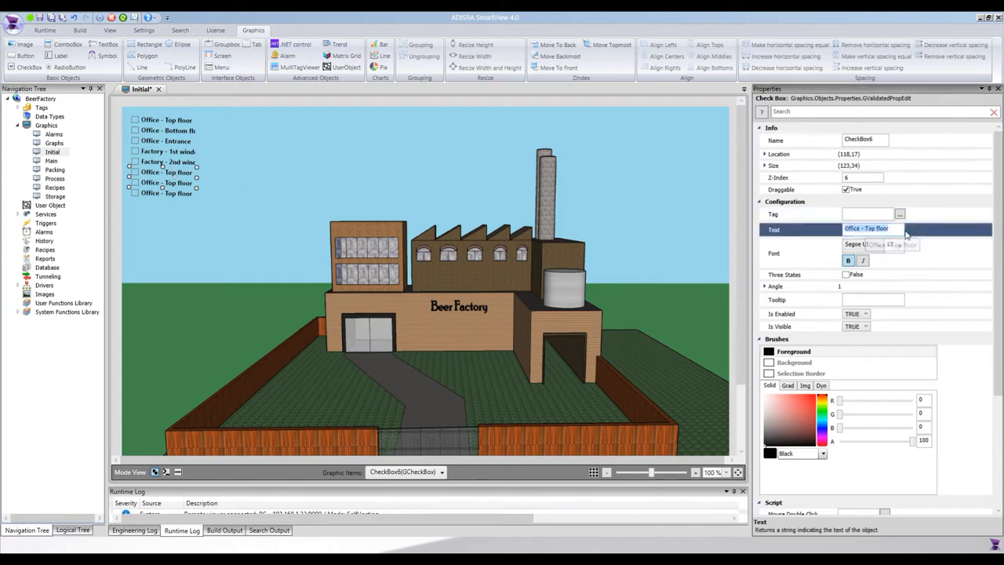
key(ctrl+v)
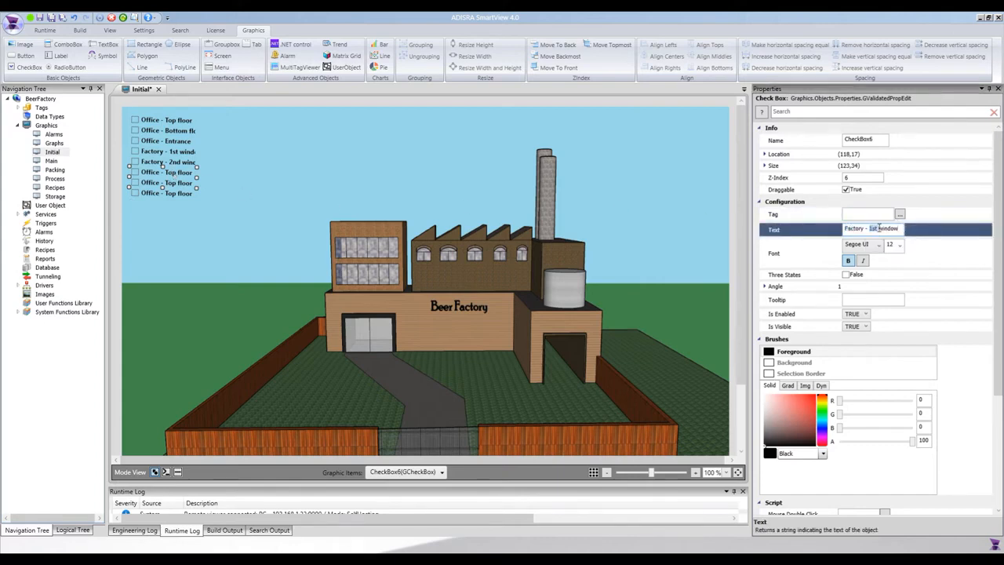
text(3rd)
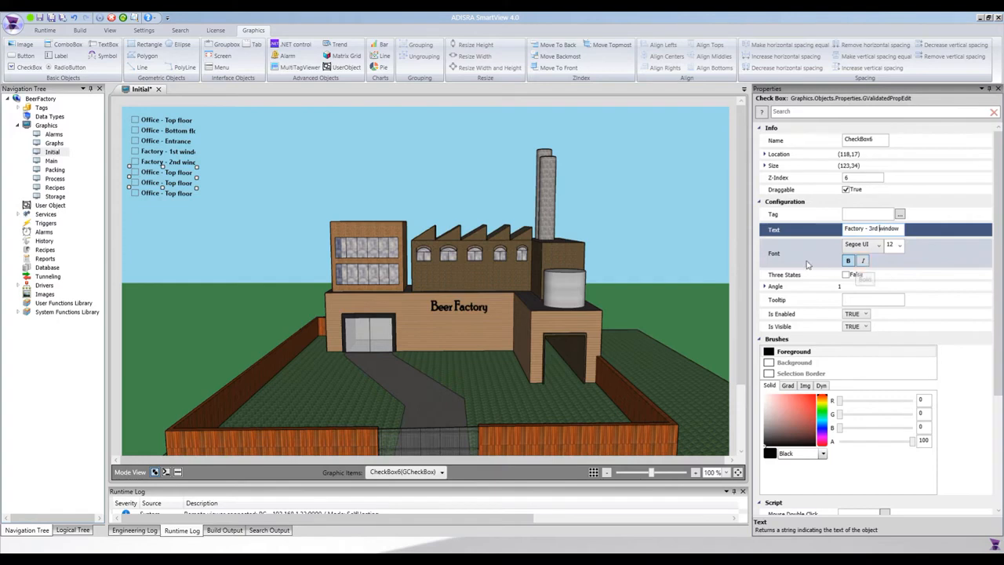
Step: Replace the seventh check box's text with the copied label, changed to "Factory - 4th window"
click(181, 189)
click(181, 184)
click(871, 228)
key(ctrl+v)
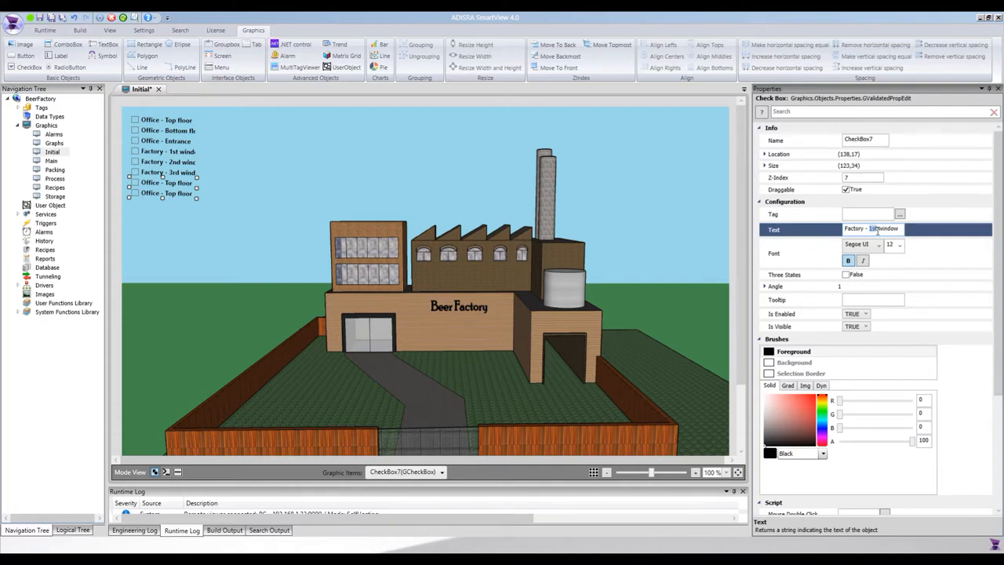
text(4th)
Step: Replace the last check box's text with the copied label, changed to "Factory - 5th window"
click(170, 196)
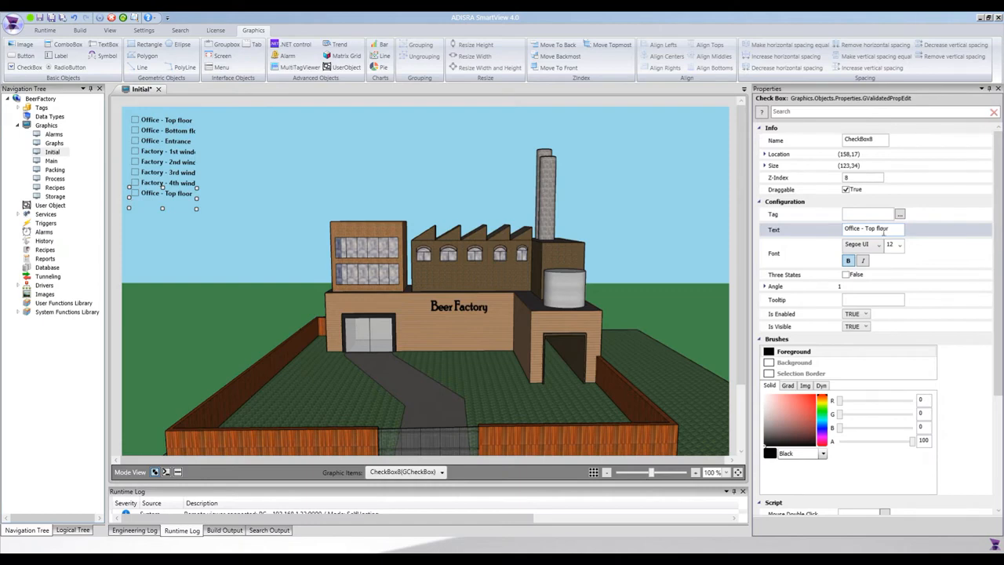
click(888, 230)
key(ctrl+a)
key(ctrl+v)
drag(869, 230, 879, 229)
text(5)
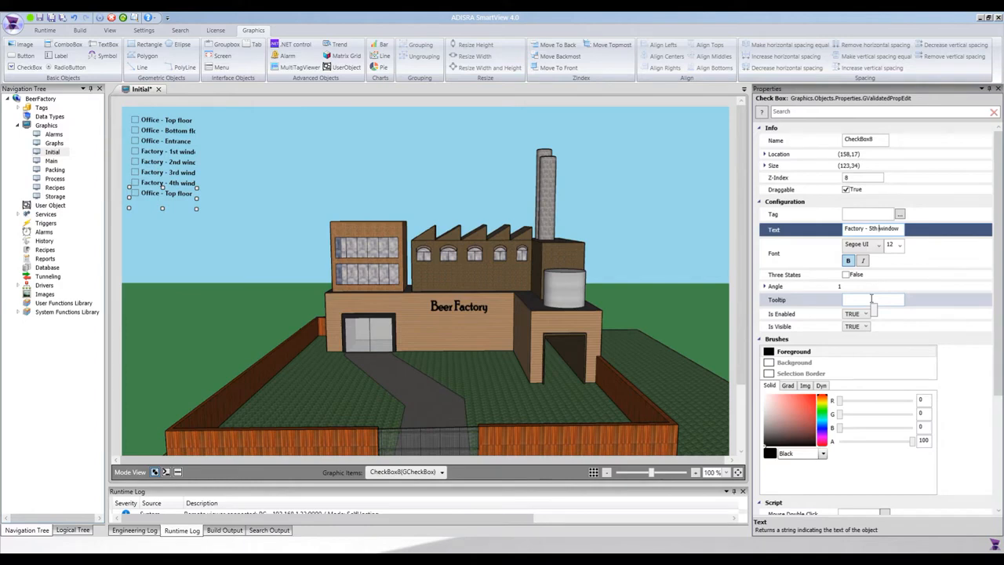
key(Return)
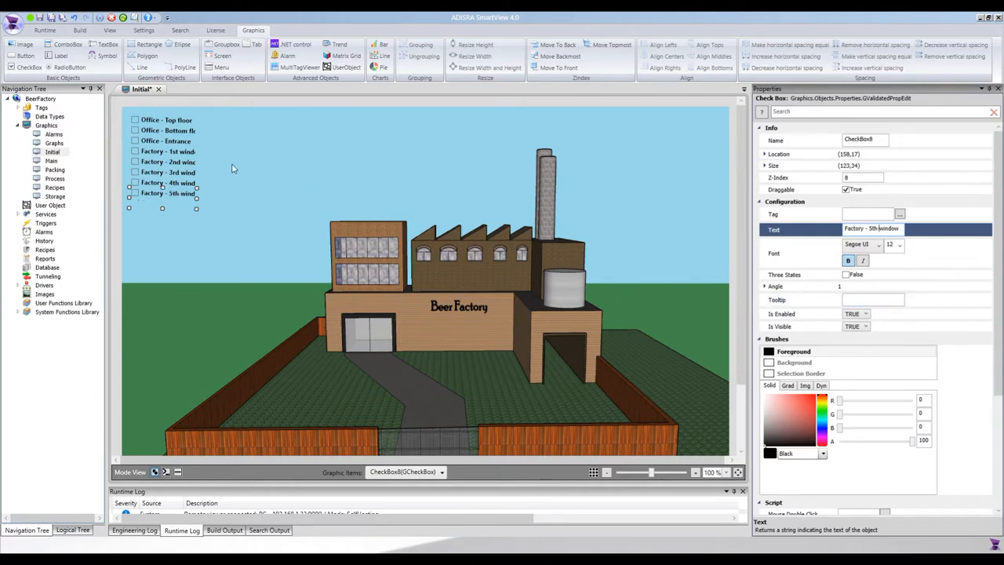
Step: Widen the "Factory - 5th window" check box to about 139 so its full label fits
click(177, 212)
click(196, 198)
key(ctrl+z)
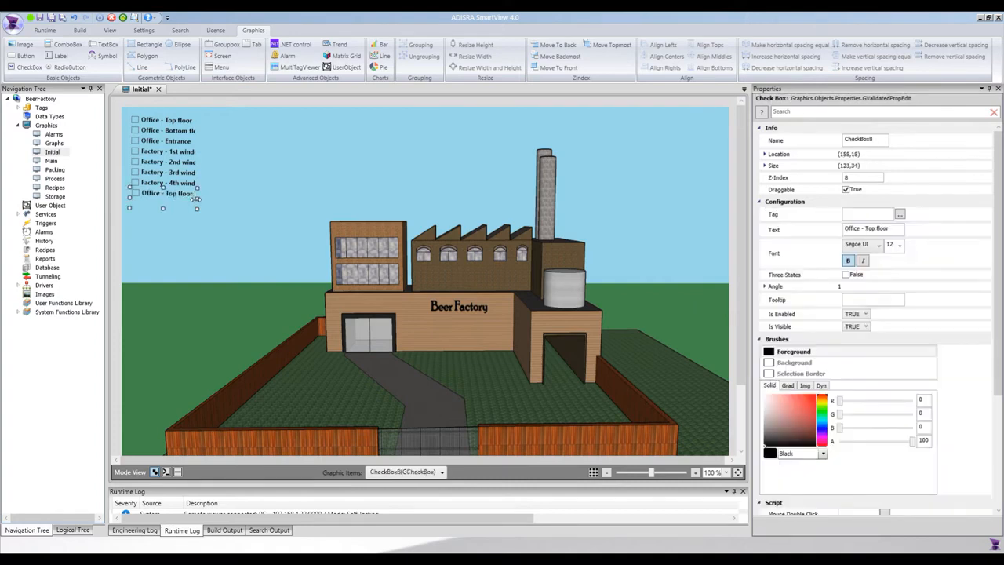
key(ctrl+y)
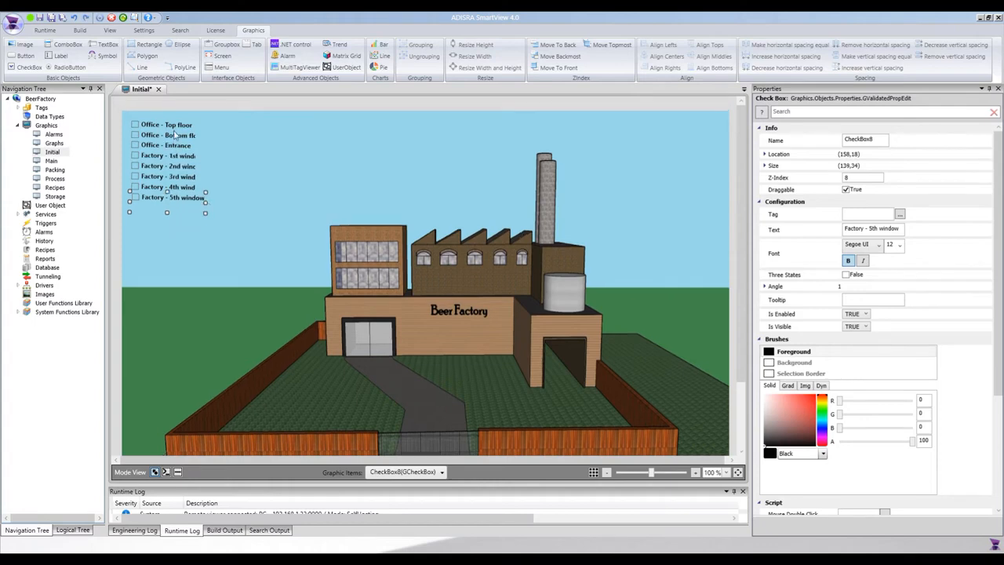
Step: Resize all eight check boxes to the same width as the "Factory - 5th window" check box
click(177, 127)
ctrl+click(179, 139)
ctrl+click(179, 147)
ctrl+click(179, 167)
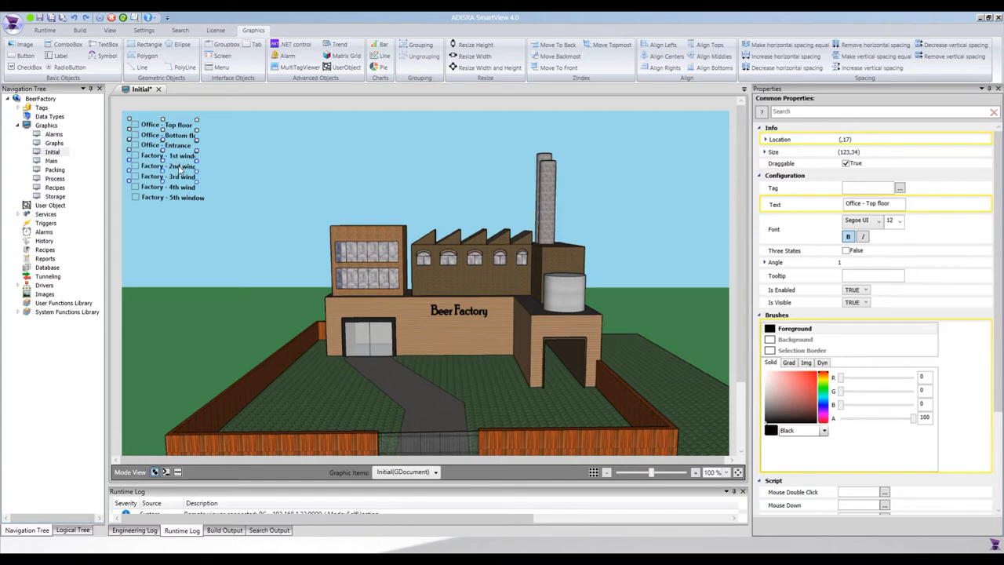
ctrl+click(182, 189)
ctrl+click(201, 200)
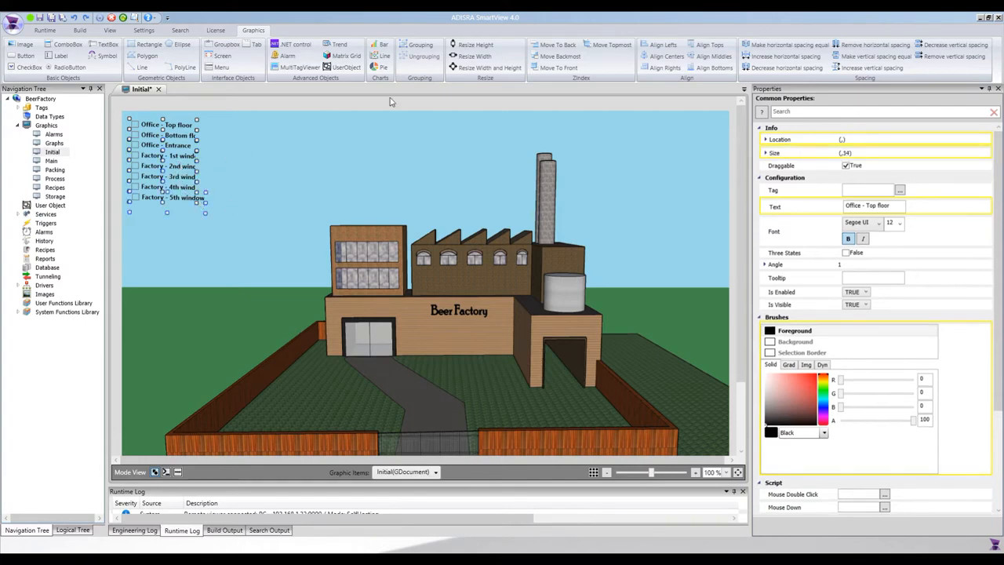
click(464, 57)
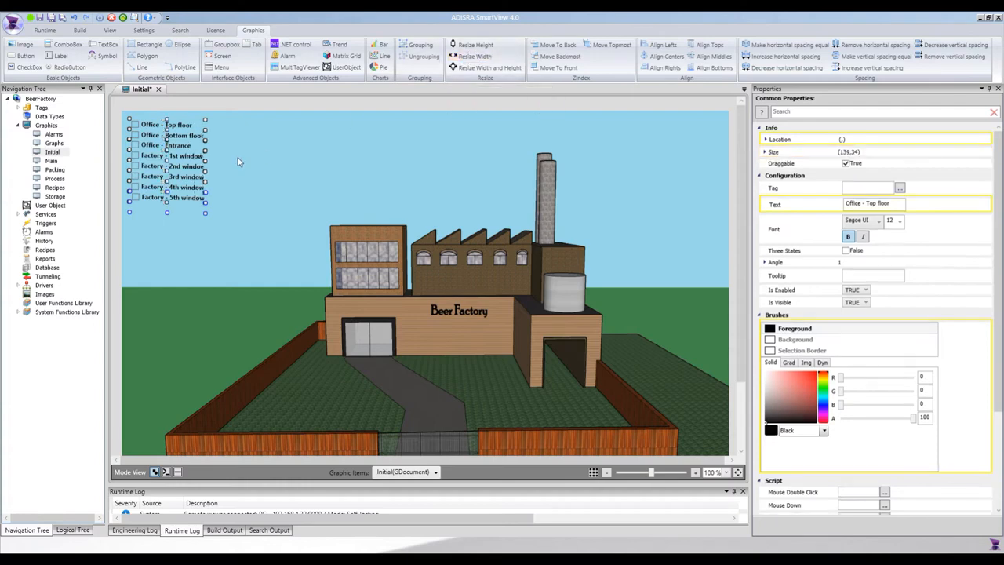
click(221, 112)
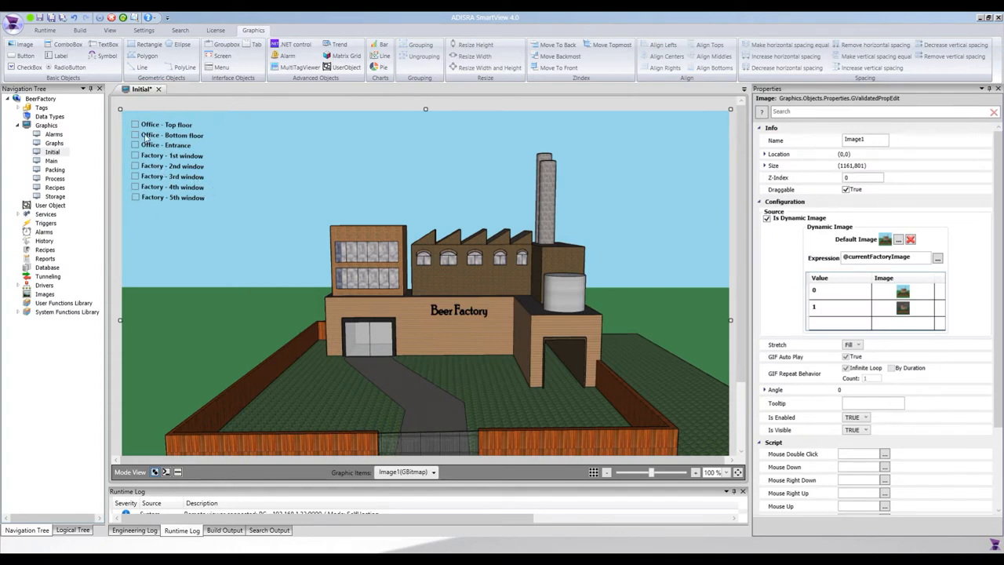
click(175, 198)
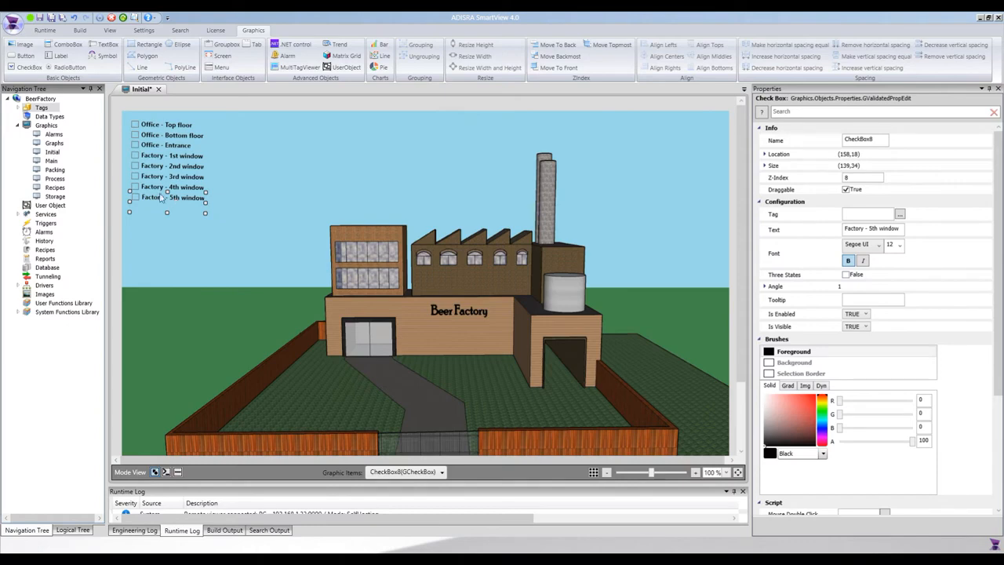
Step: Create a new tag document in the Factory folder under Tags
click(18, 109)
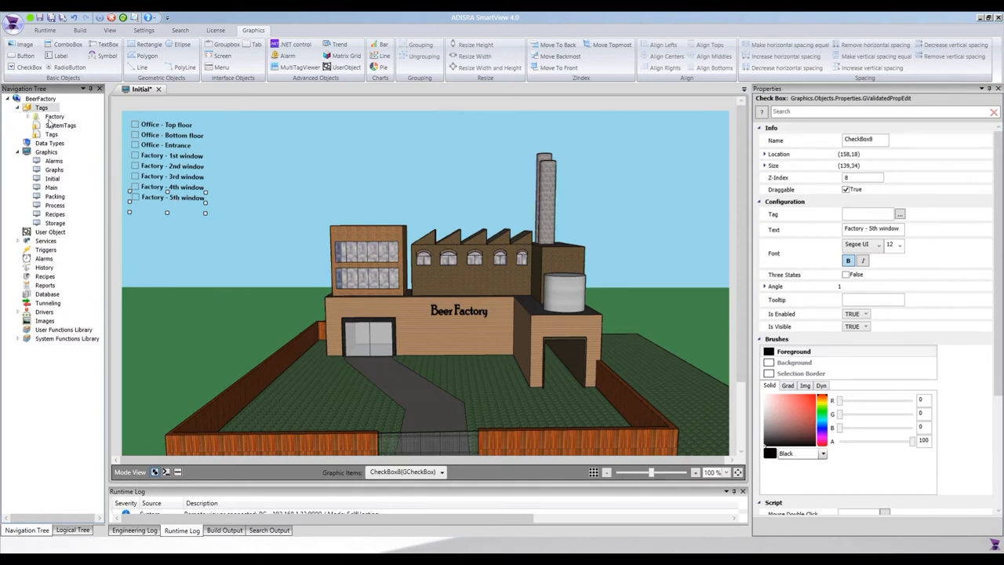
double_click(53, 118)
right_click(55, 119)
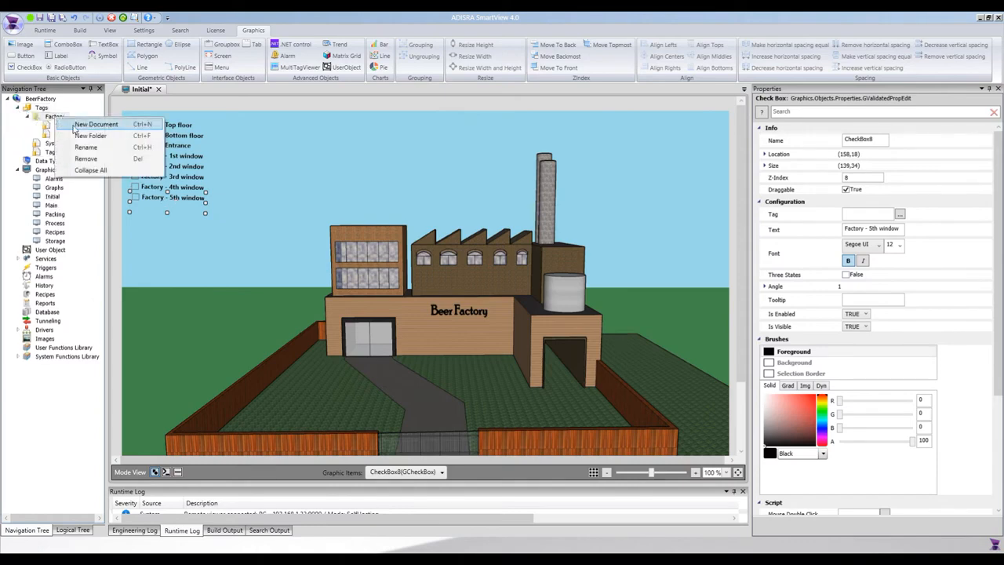
click(82, 127)
Step: Add two integer tags named OfficeTopFloor and OfficeBottomFloor to the new tag document
click(28, 51)
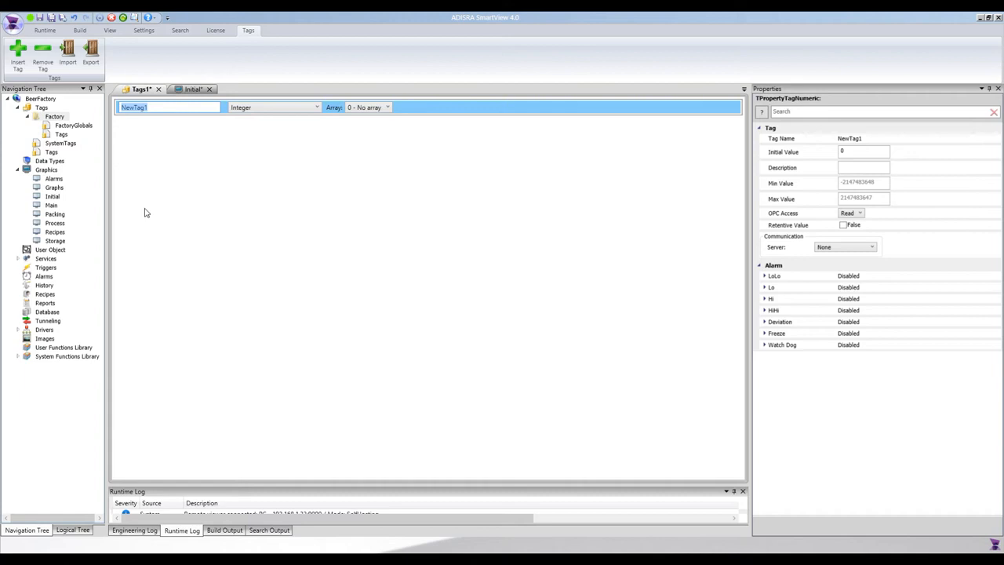
text(Di)
click(17, 54)
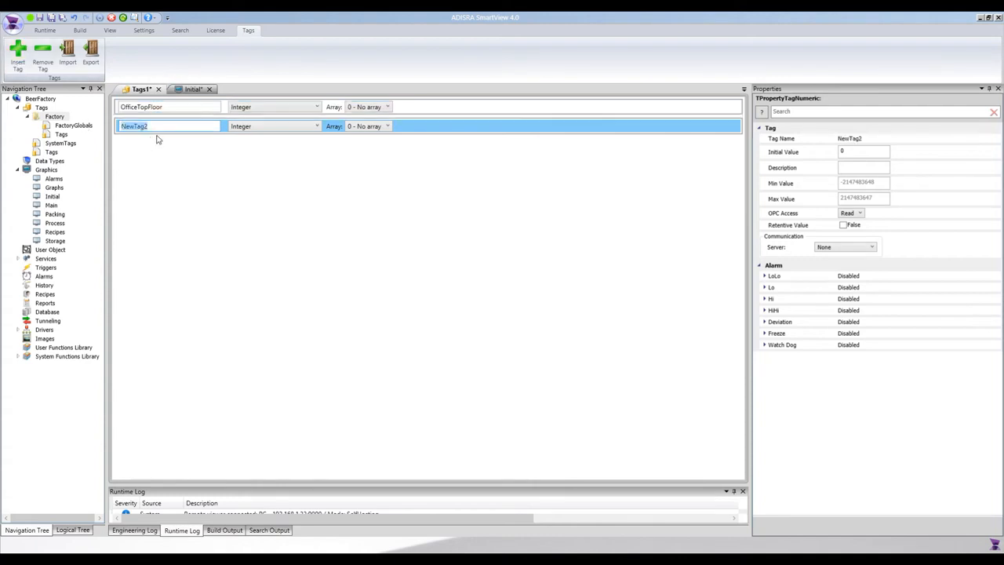
text(OfficeBott)
text(omFloor)
key(Return)
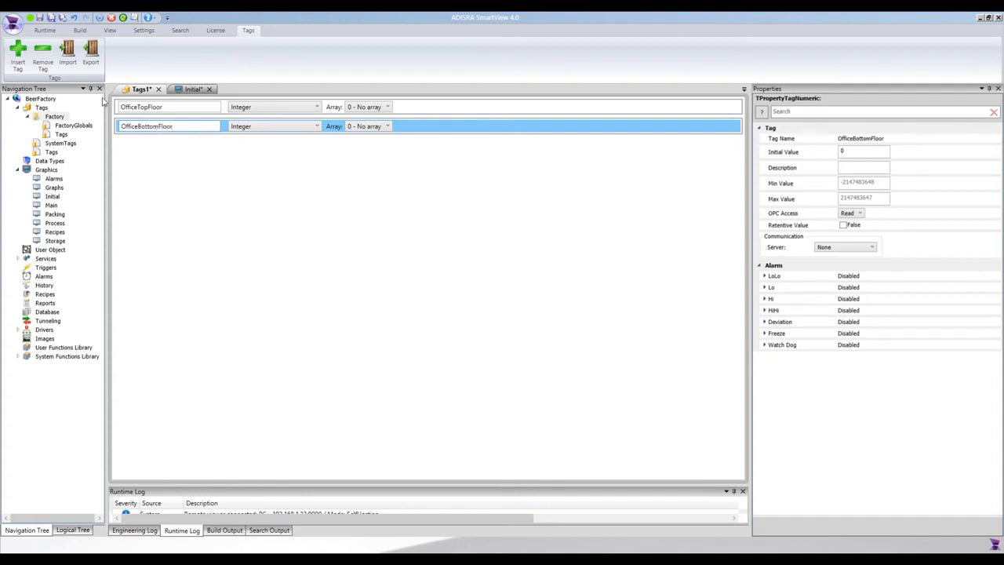
Step: Insert six more integer tags below OfficeBottomFloor, keeping their default names
click(19, 57)
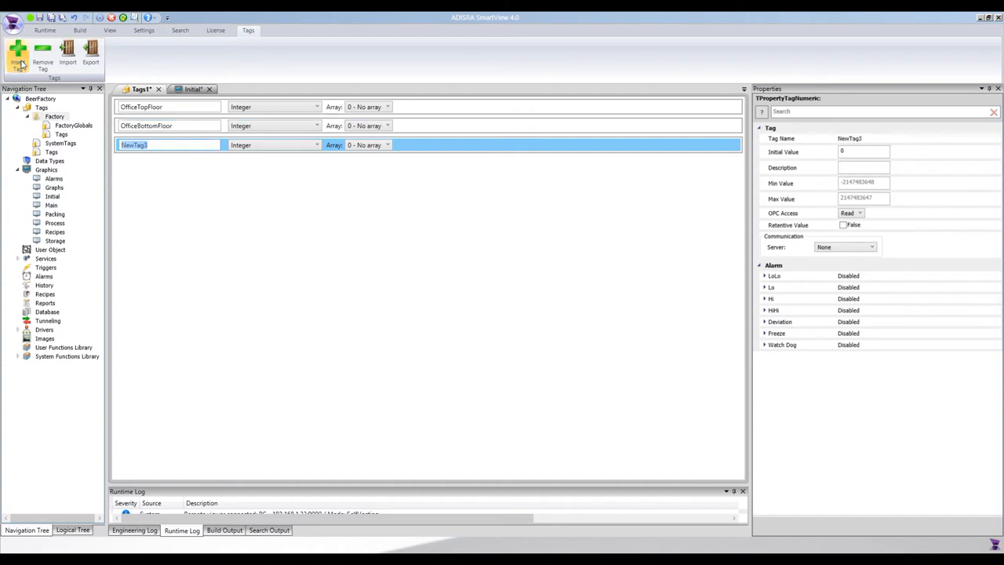
click(18, 57)
click(18, 56)
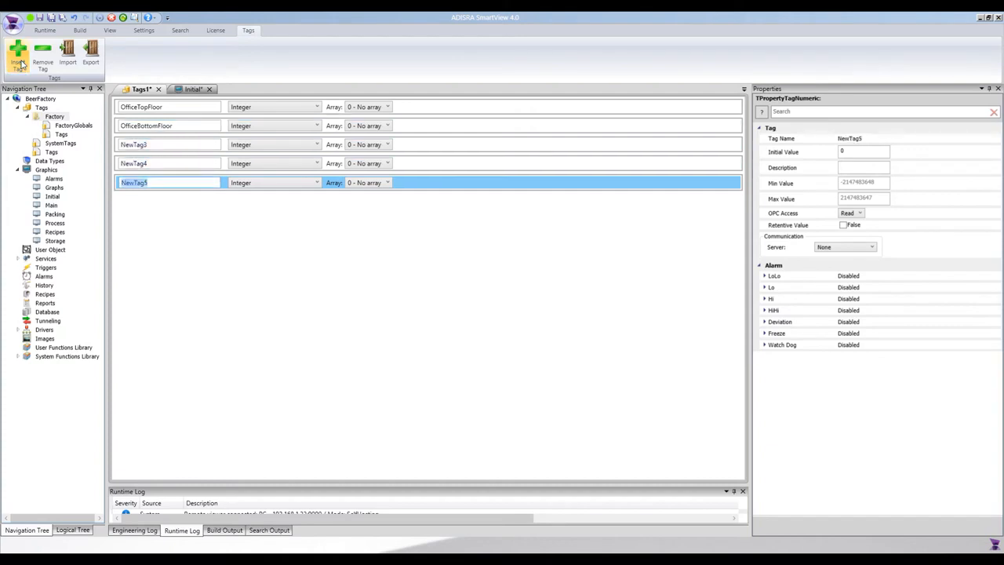
click(20, 60)
click(19, 59)
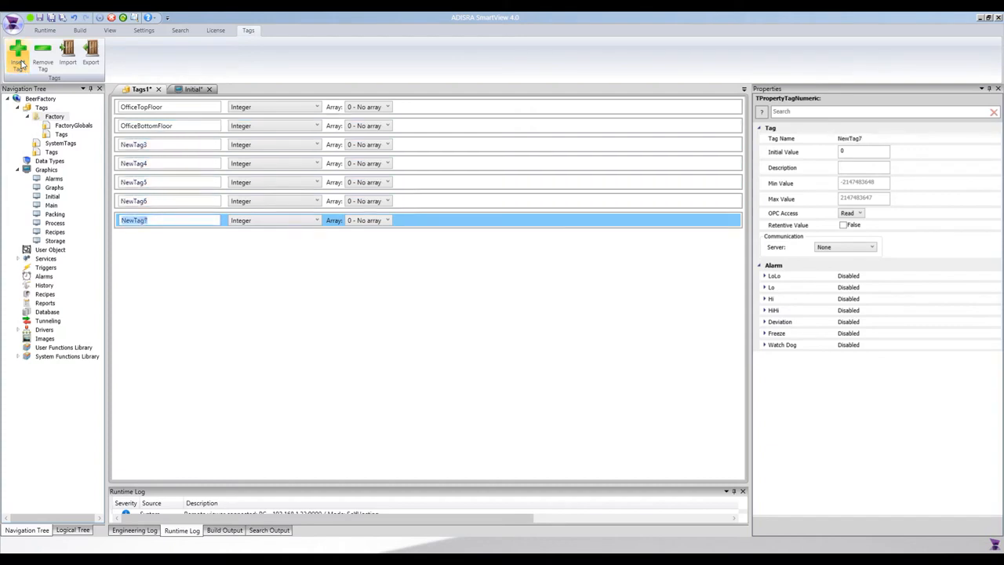
Step: Rename the third tag in the list as OfficeEntrance
click(134, 146)
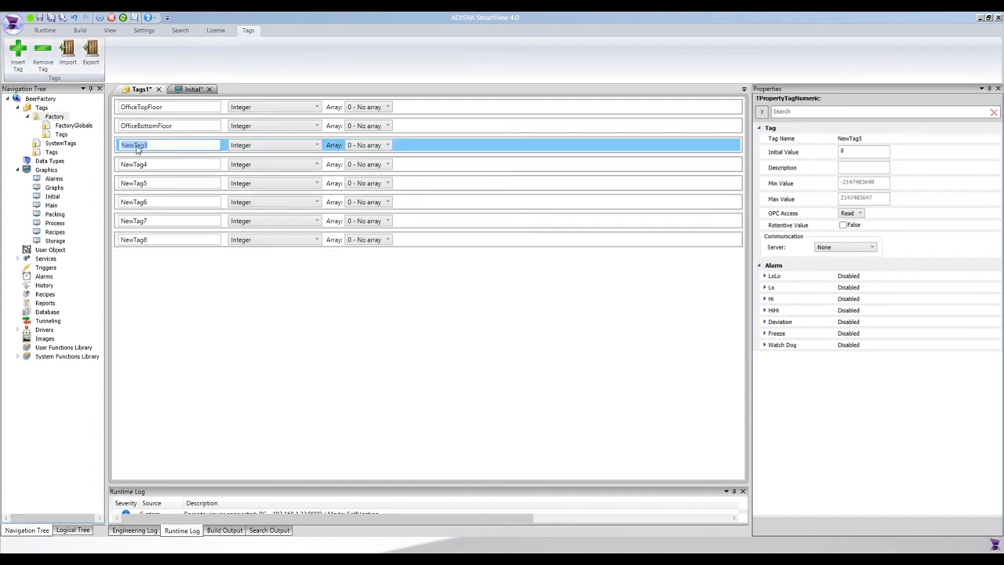
text(OfficeEntrance)
key(Return)
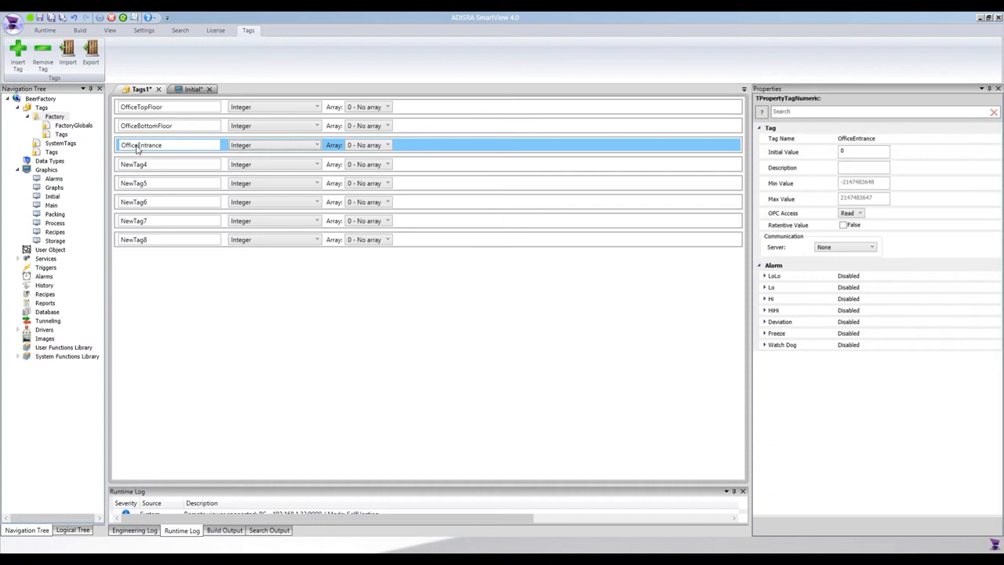
Step: Rename the fourth tag as FactoryFirstWindow and copy its name for reuse
click(140, 165)
double_click(140, 164)
click(140, 164)
text(PFactory)
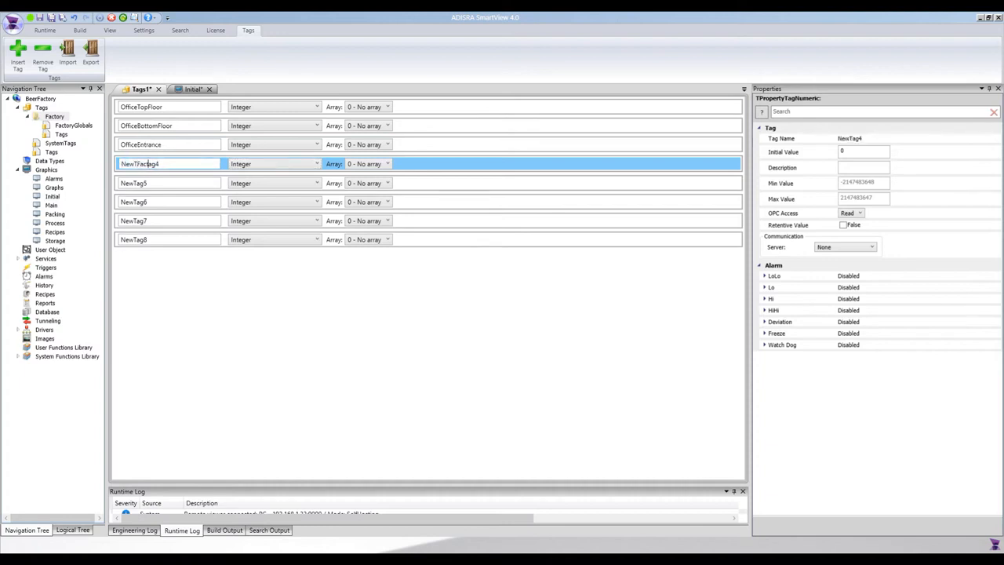
key(ctrl+a)
text(Fa)
key(ctrl+a)
key(ctrl+c)
Step: Rename the fifth tag as FactorySecondWindow, starting from the copied name
click(141, 183)
key(ctrl+a)
key(ctrl+v)
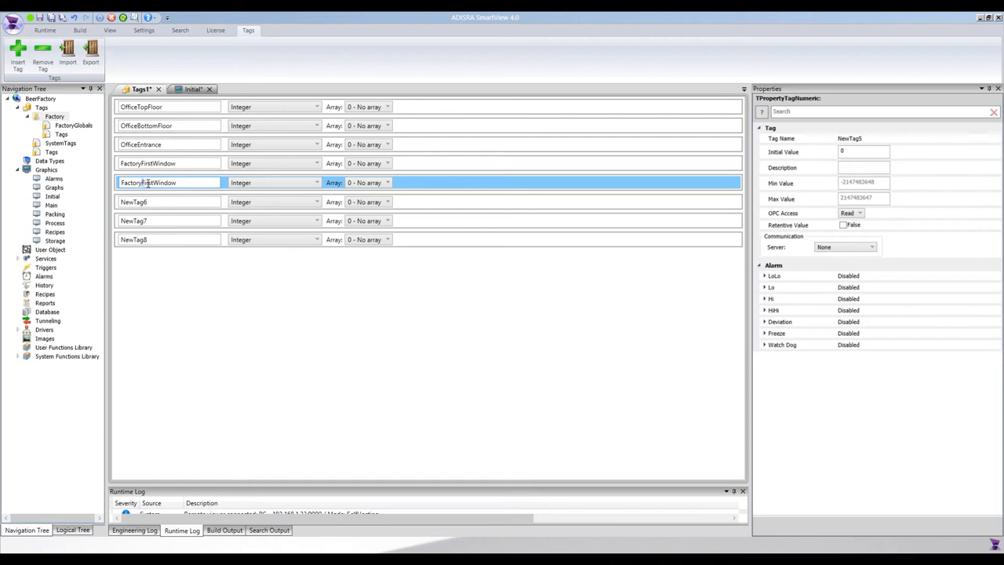
text(Second)
Step: Rename the sixth tag as FactoryThirdWindow, starting from the copied name
click(137, 202)
key(ctrl+v)
key(ctrl+a)
key(ctrl+v)
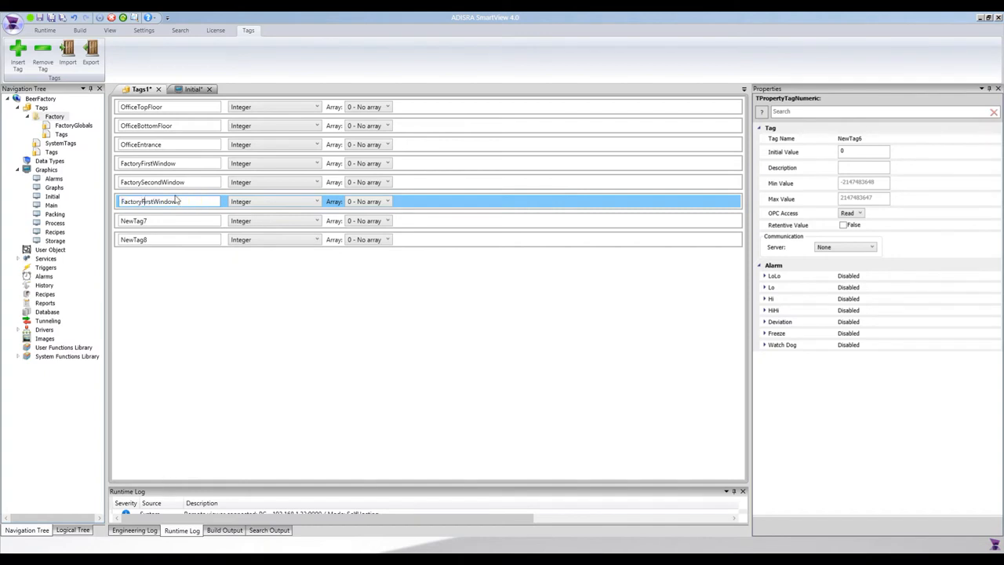
key(BackSpace)
key(BackSpace)
text(Third)
Step: Rename the seventh tag as FactoryFourthWindow, starting from the copied name
click(140, 220)
key(ctrl+v)
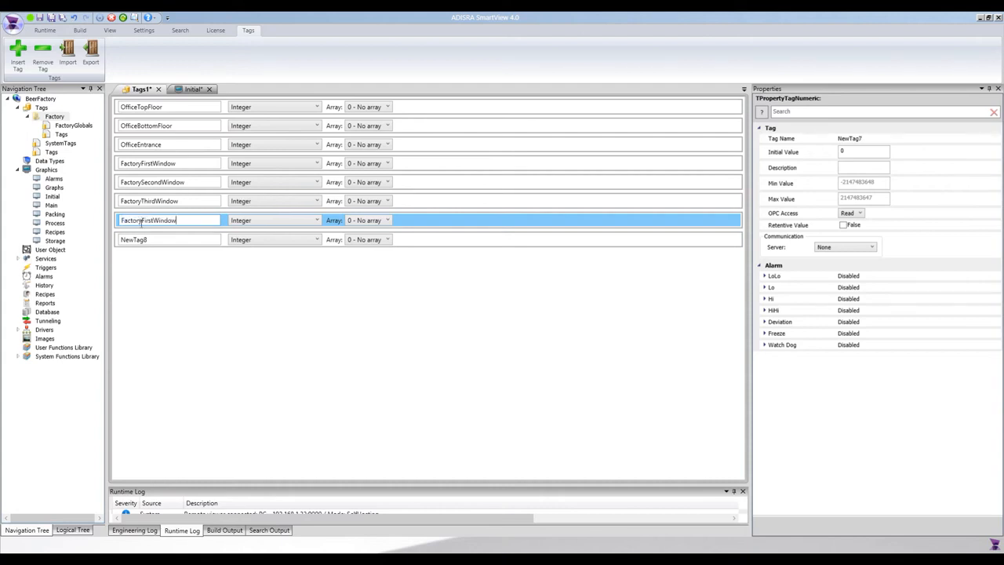
click(142, 220)
text(Fourth)
Step: Rename the eighth tag as FactoryFithWindow, starting from the copied name
click(140, 239)
key(ctrl+v)
click(142, 240)
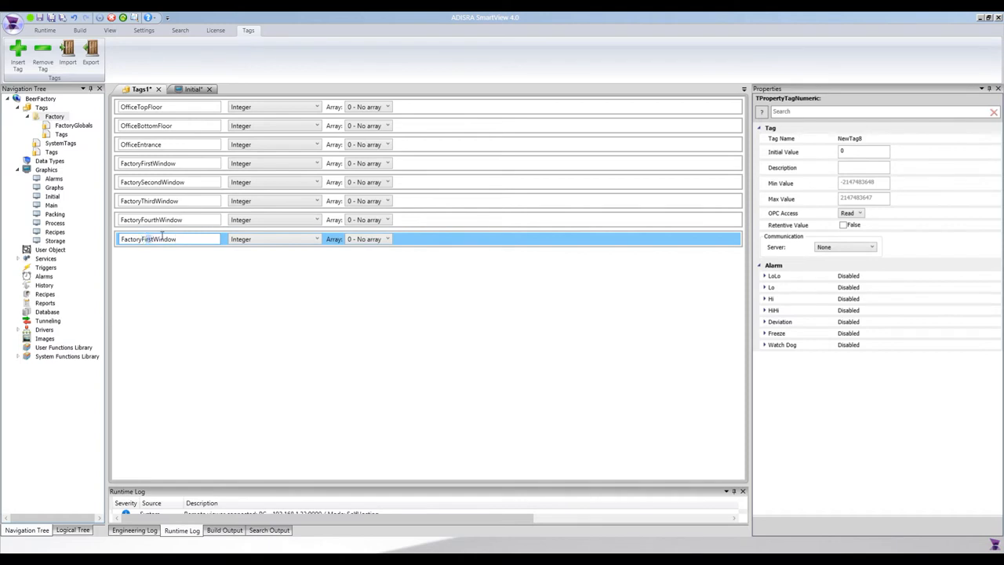
text(Fift)
click(134, 274)
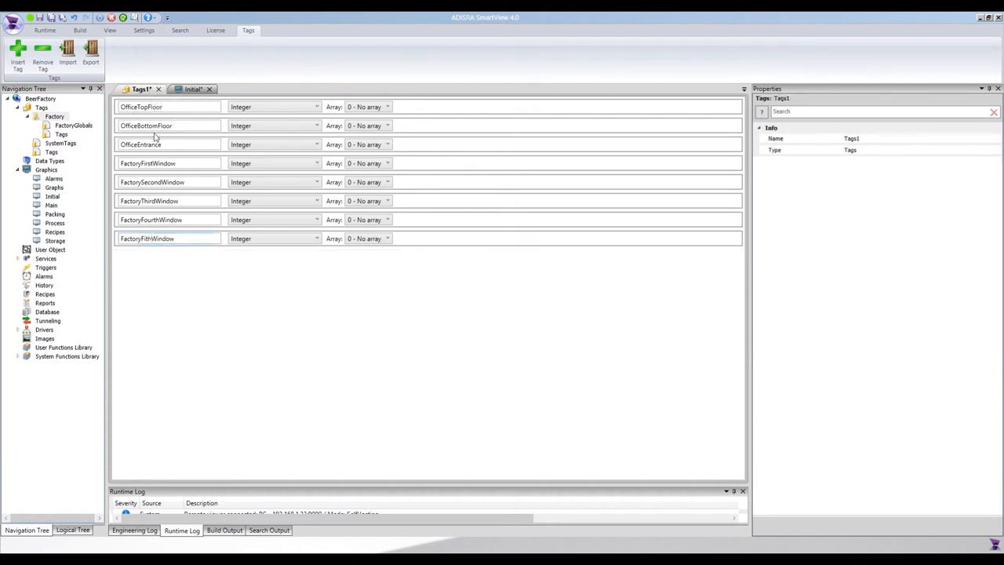
Step: Save the tags document as Lighting in the Factory folder and close it
key(ctrl+s)
text(Lighting)
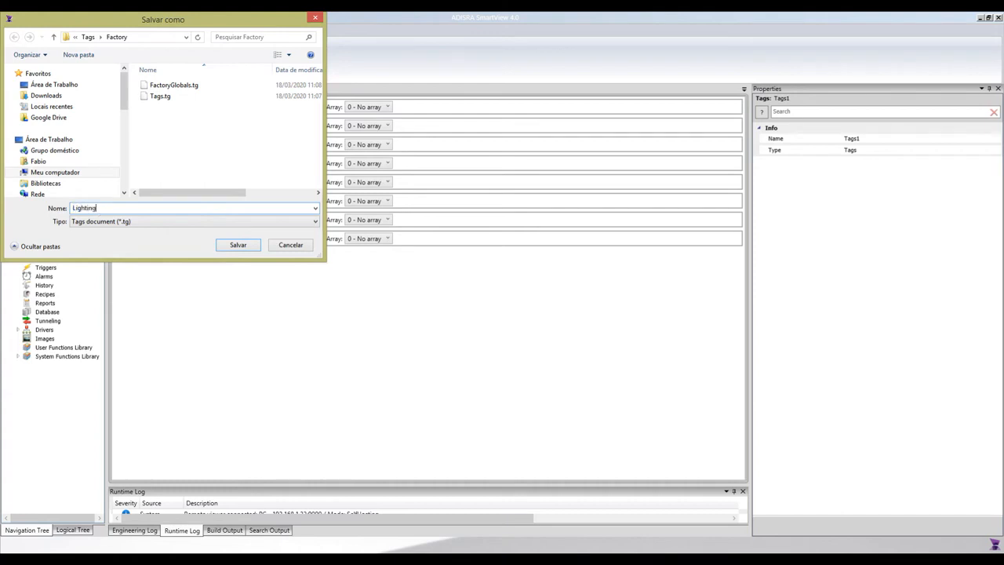
key(Return)
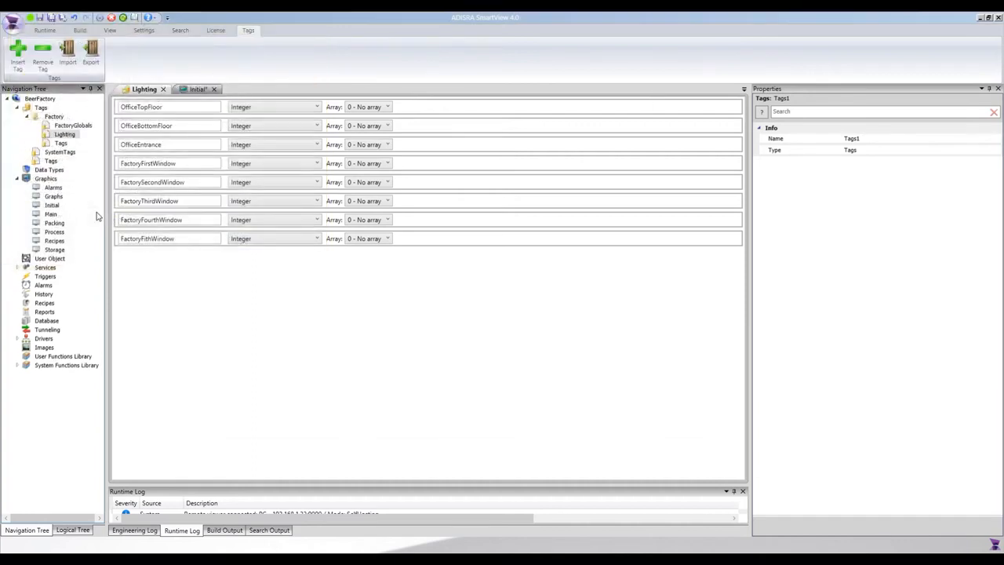
click(163, 88)
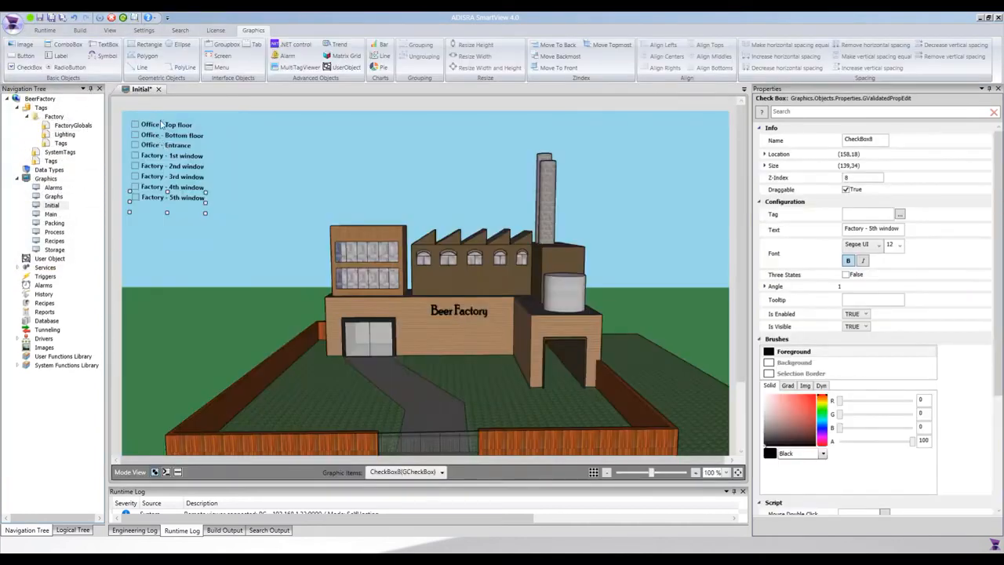
Step: Link the "Office - Top floor" check box to the OfficeTopFloor tag
click(160, 126)
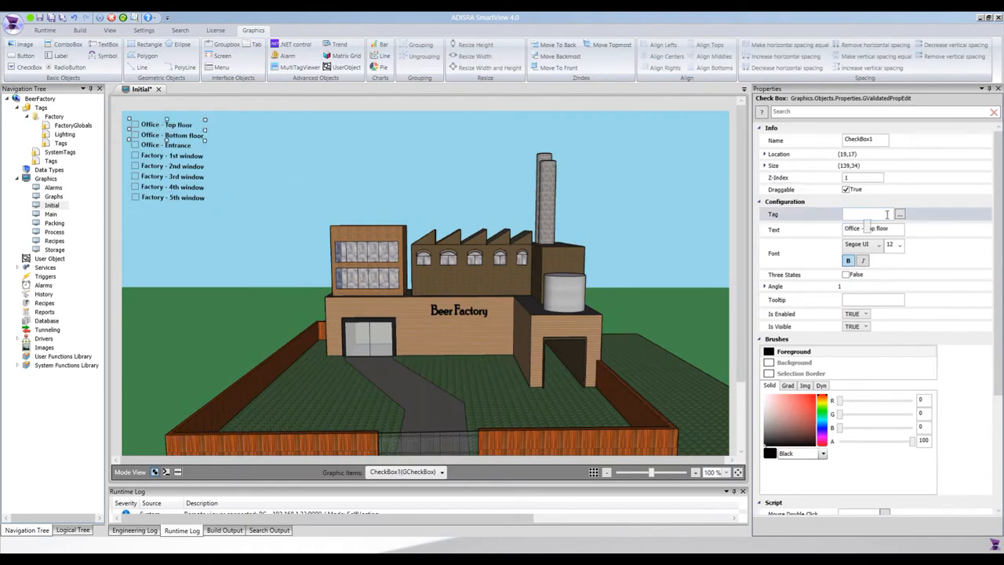
click(888, 214)
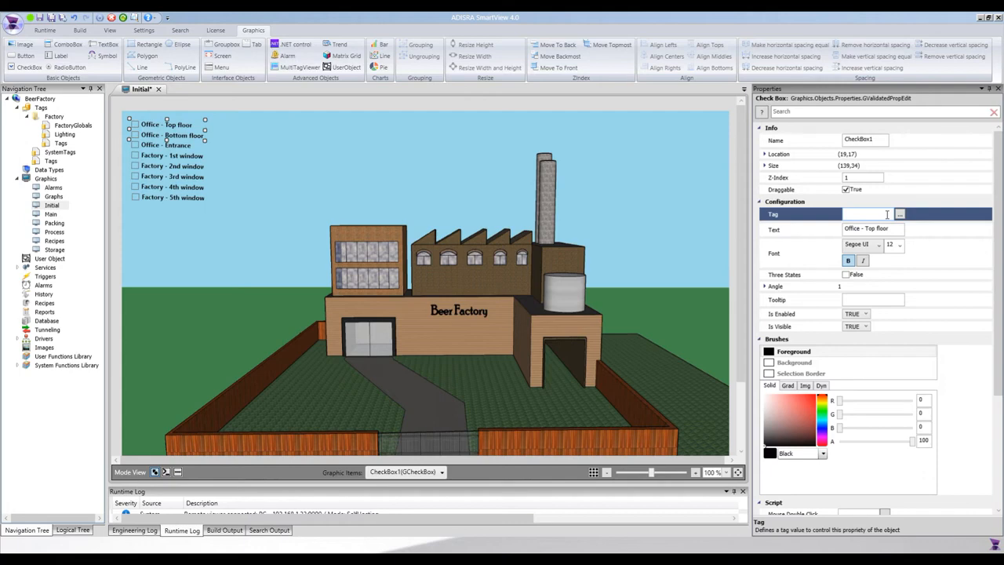
click(900, 214)
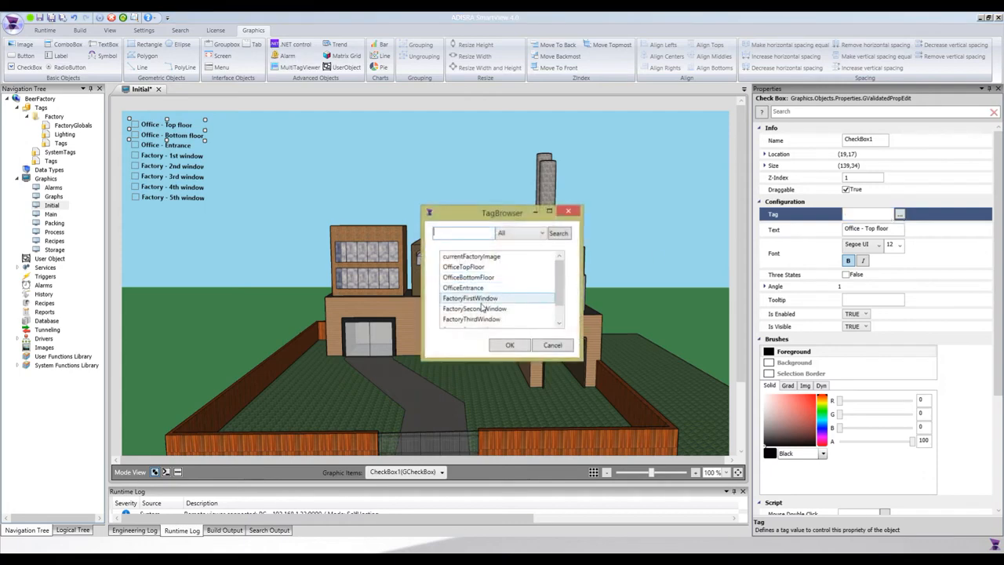
double_click(463, 267)
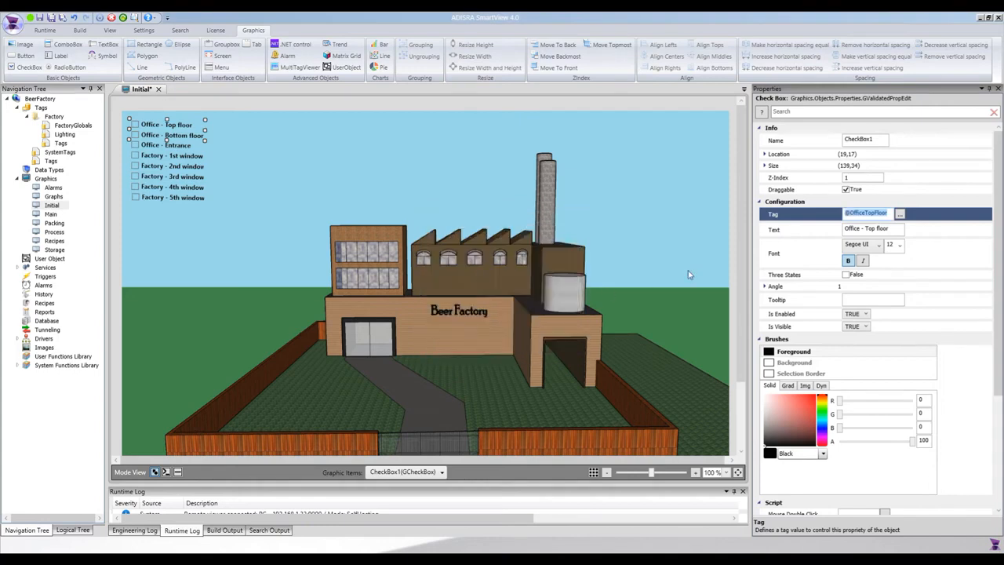
Step: Link the "Office - Bottom floor" check box to the OfficeBottomFloor tag
click(146, 135)
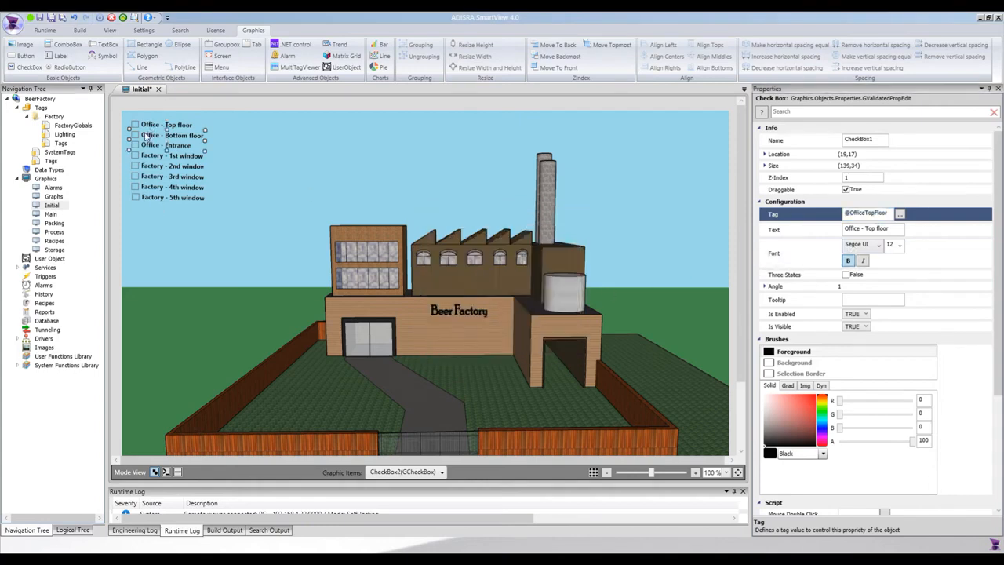
click(900, 214)
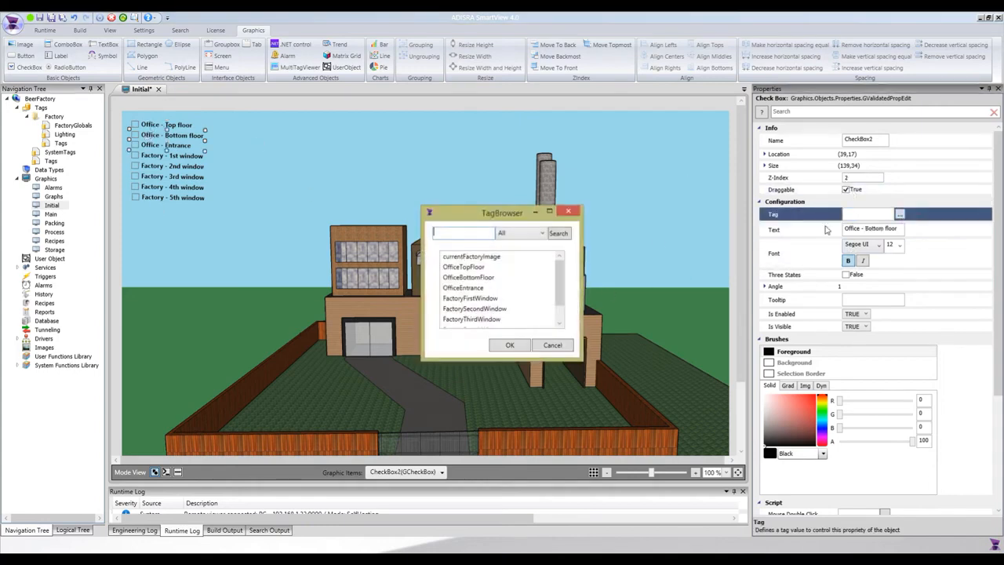
click(469, 277)
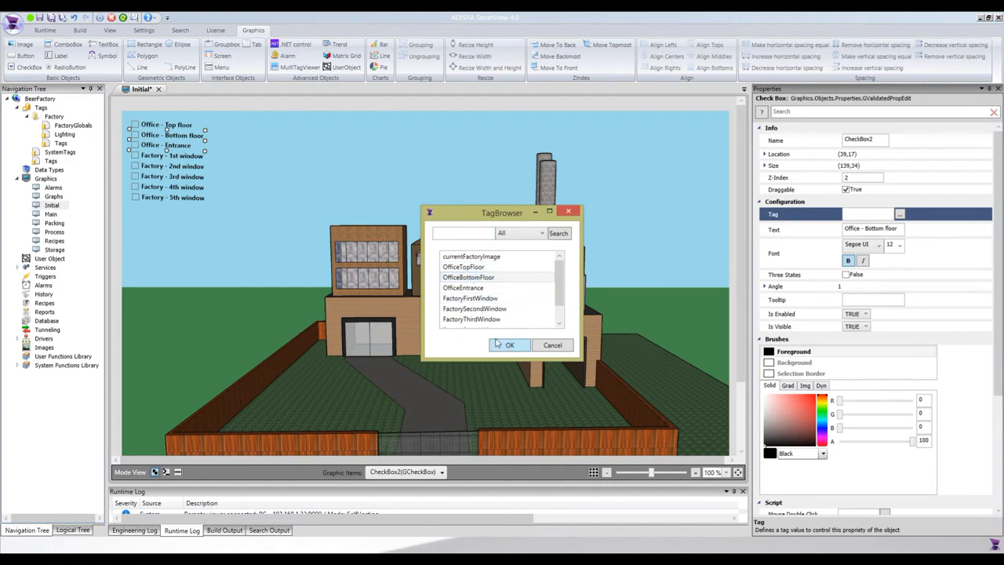
click(497, 344)
Step: Link the "Office - Entrance" check box to the OfficeEntrance tag
click(166, 146)
click(900, 214)
click(480, 288)
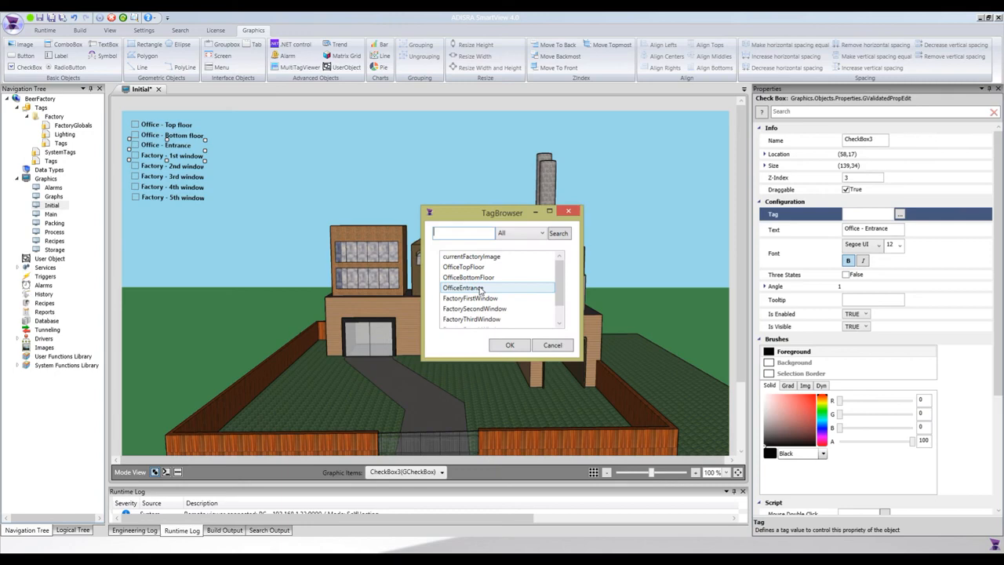
click(510, 346)
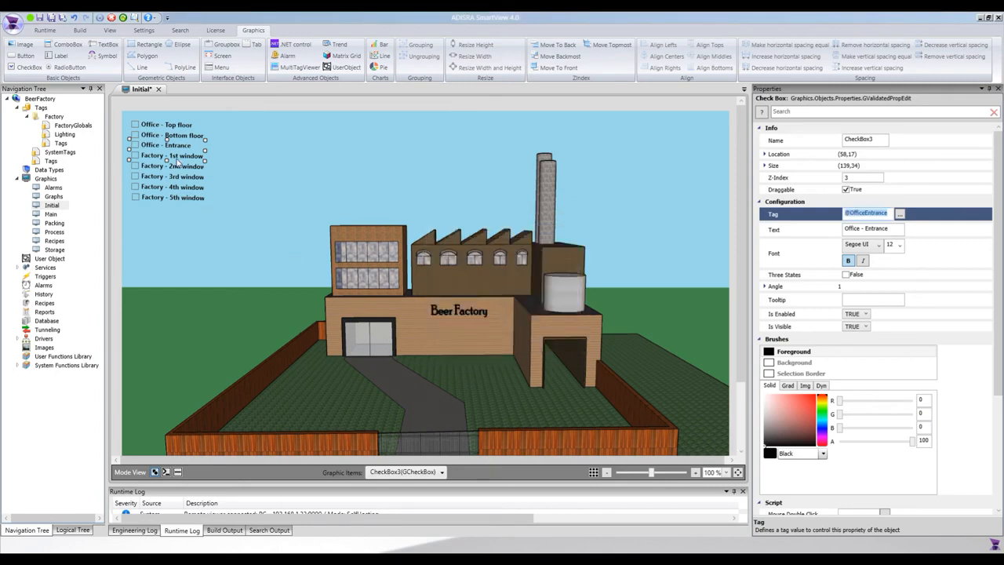
Step: Link the "Factory - 1st window" check box to the FactoryFirstWindow tag
click(177, 159)
click(900, 215)
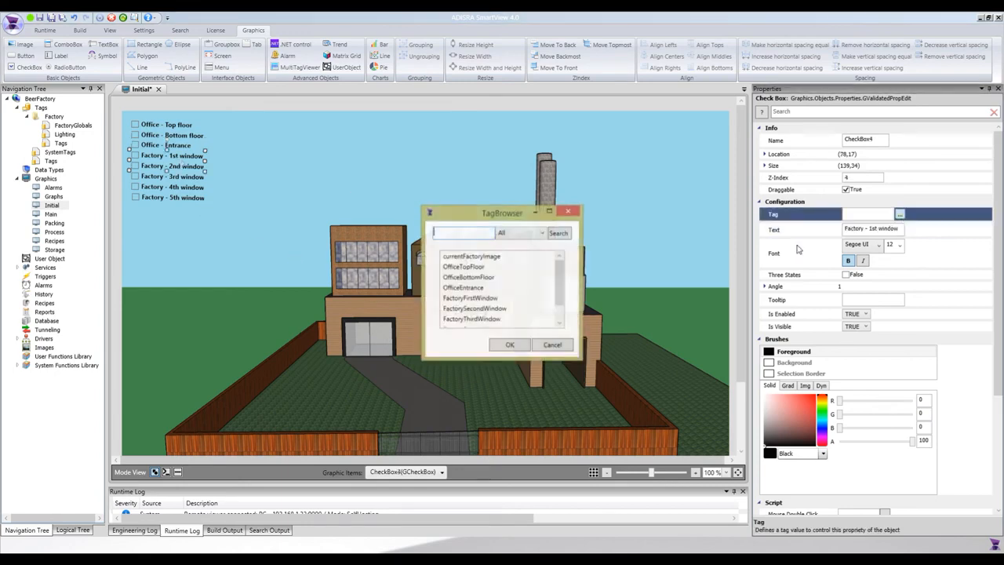
click(480, 298)
click(510, 345)
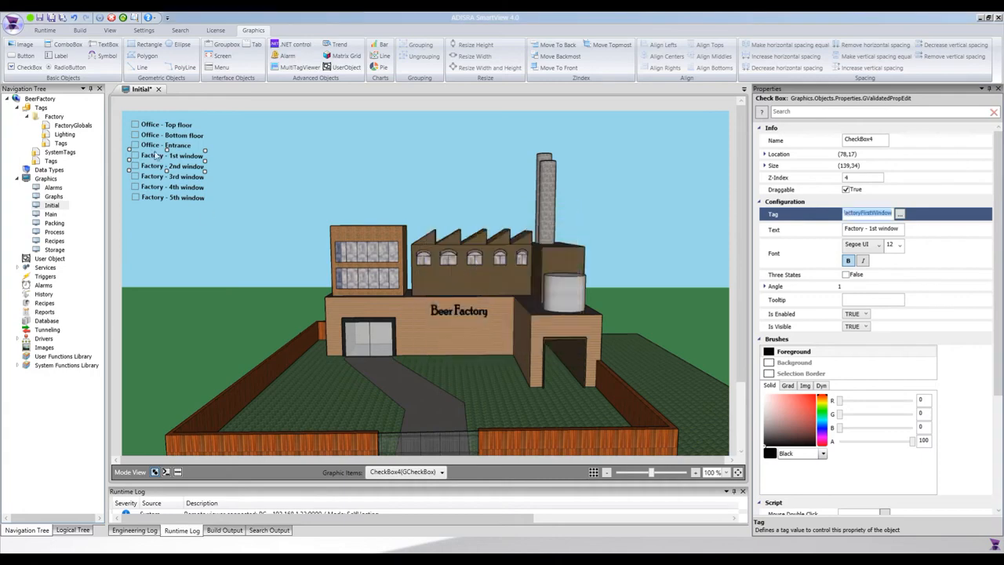
Step: Link the "Factory - 2nd window" check box to the FactorySecondWindow tag
click(170, 166)
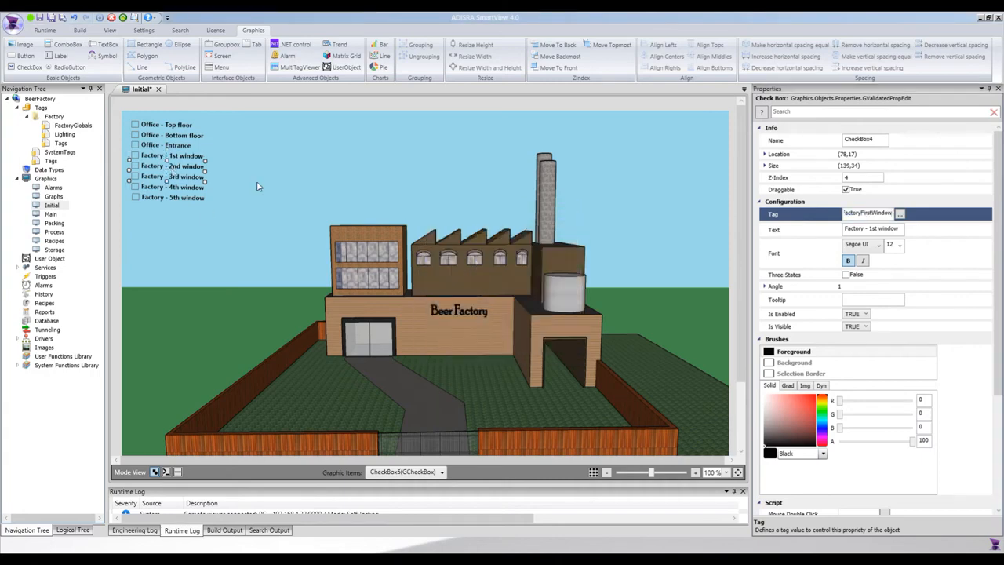
click(900, 215)
click(480, 308)
click(510, 344)
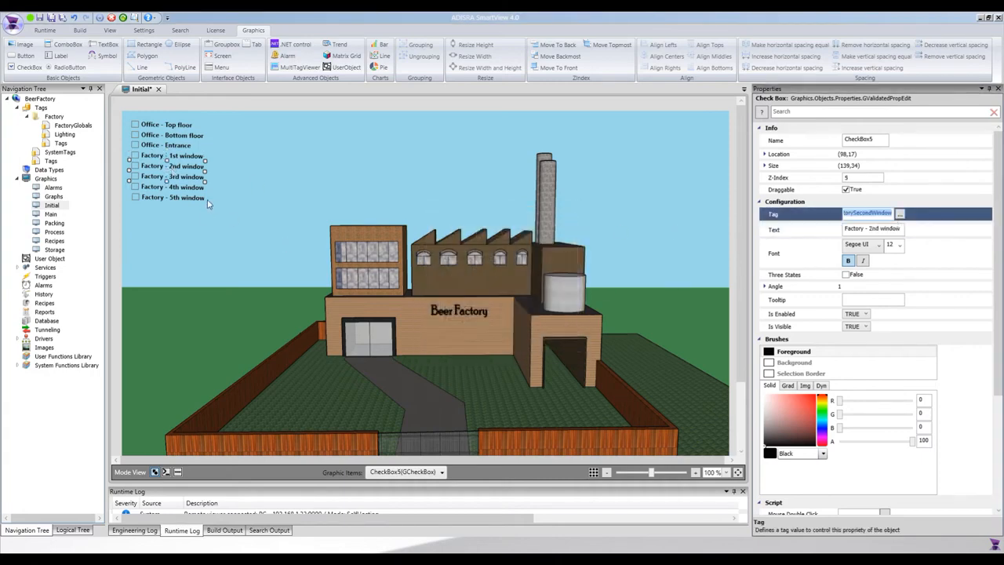
Step: Link the "Factory - 3rd window" check box to the FactoryThirdWindow tag
click(191, 177)
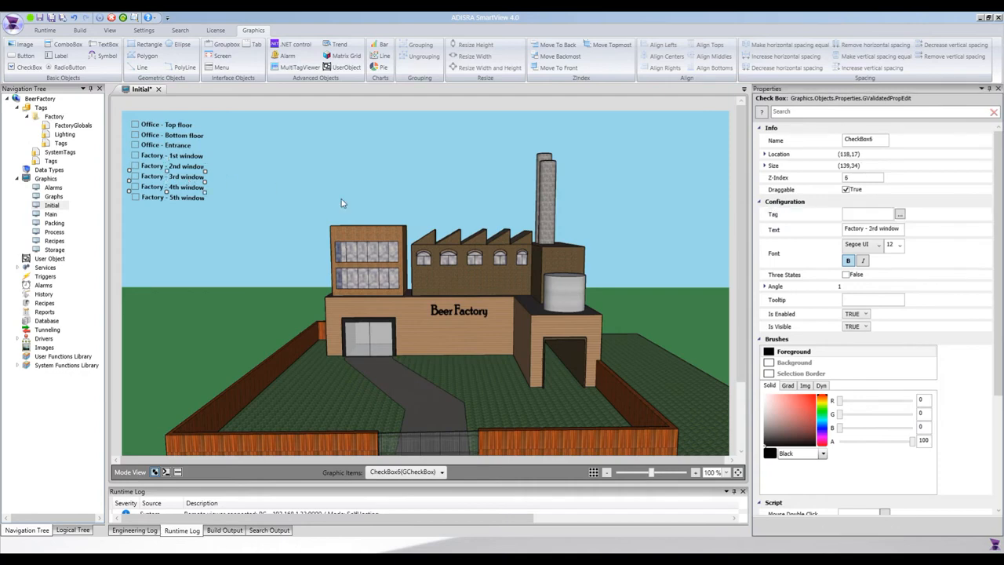
click(900, 215)
click(489, 319)
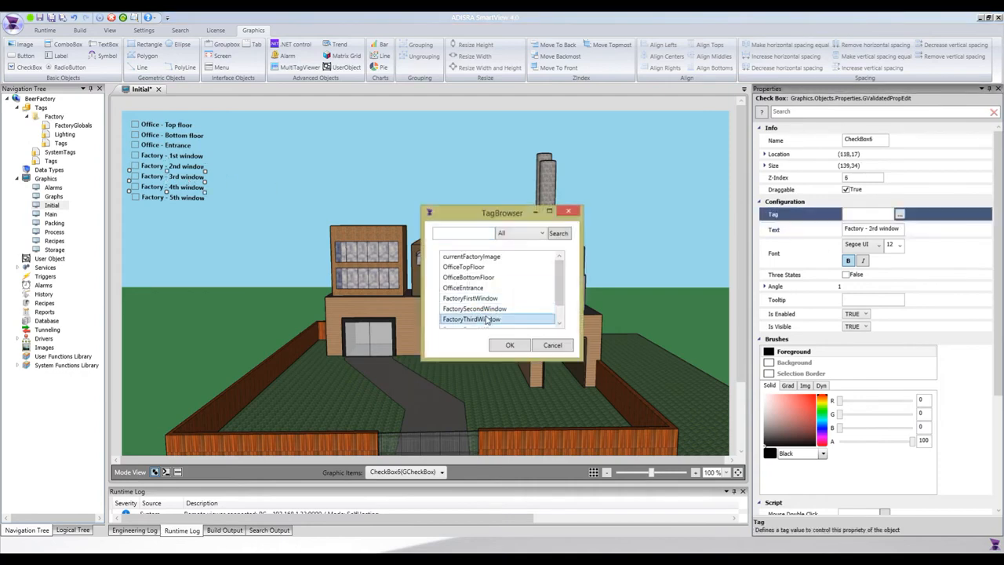
click(510, 345)
Step: Link the "Factory - 4th window" check box to the FactoryFourthWindow tag
click(168, 188)
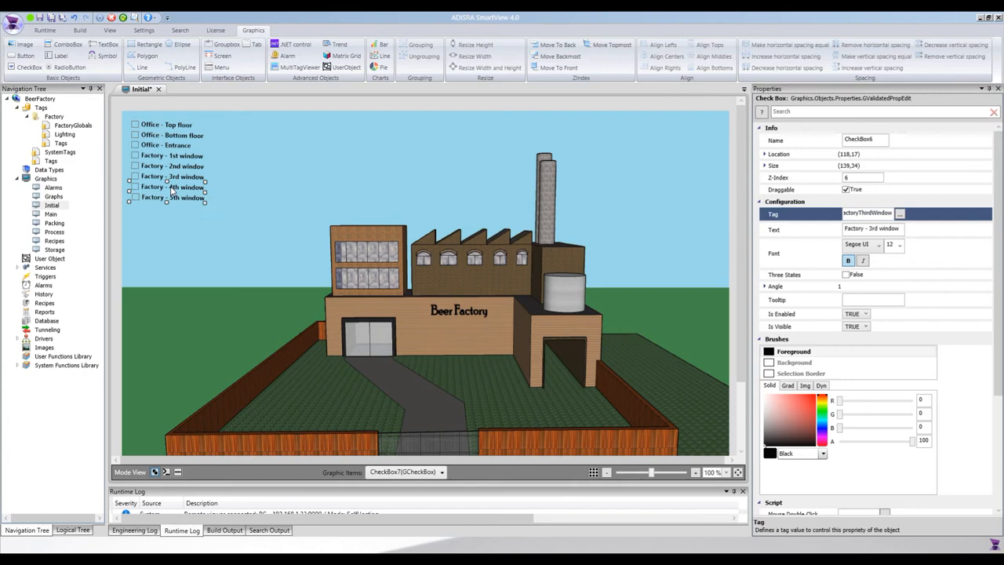
click(900, 214)
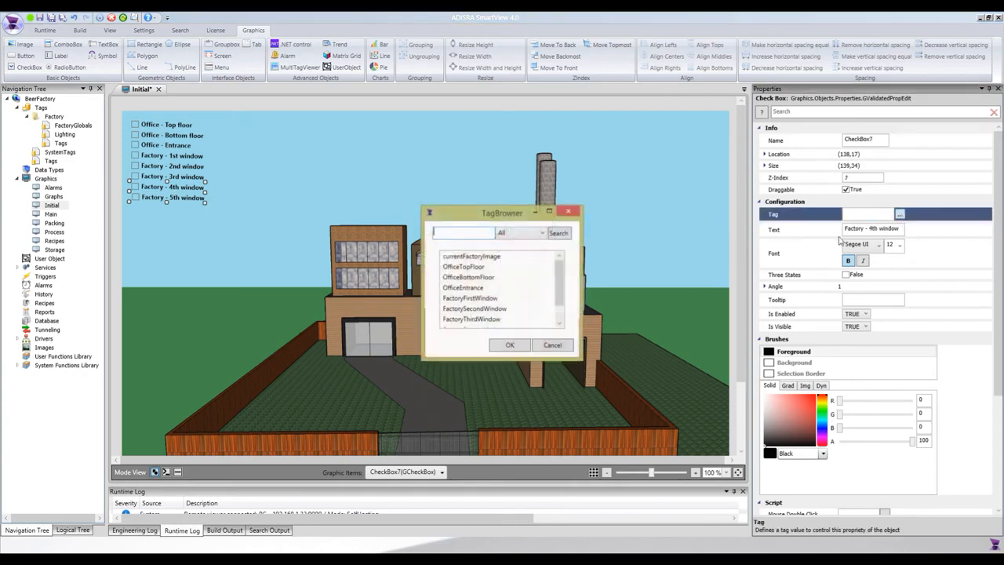
scroll(504, 312, down, 1)
click(487, 309)
click(507, 346)
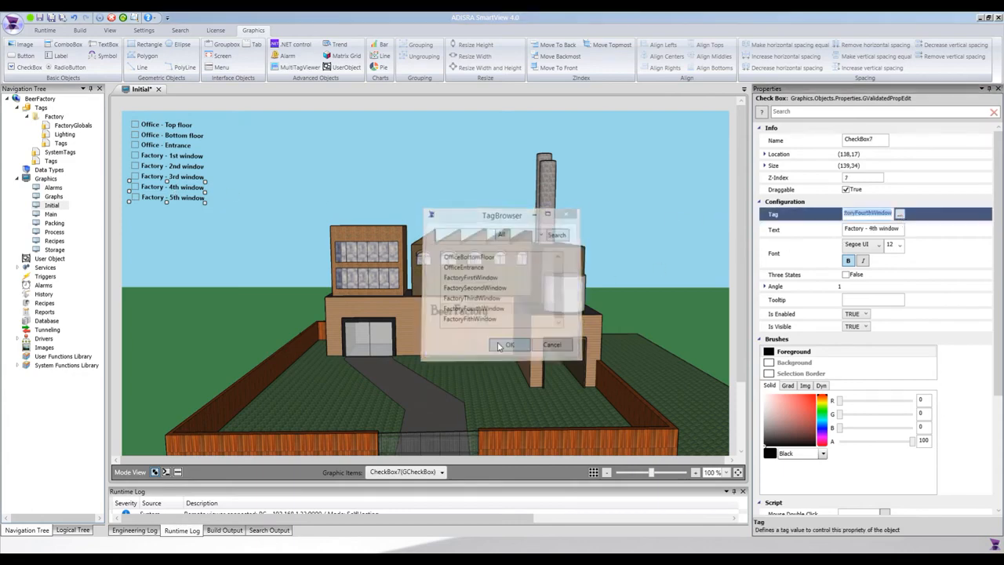
Step: Link the "Factory - 5th window" check box to the FactoryFithWindow tag and save the Initial screen
click(186, 197)
click(900, 214)
scroll(502, 306, down, 2)
double_click(484, 318)
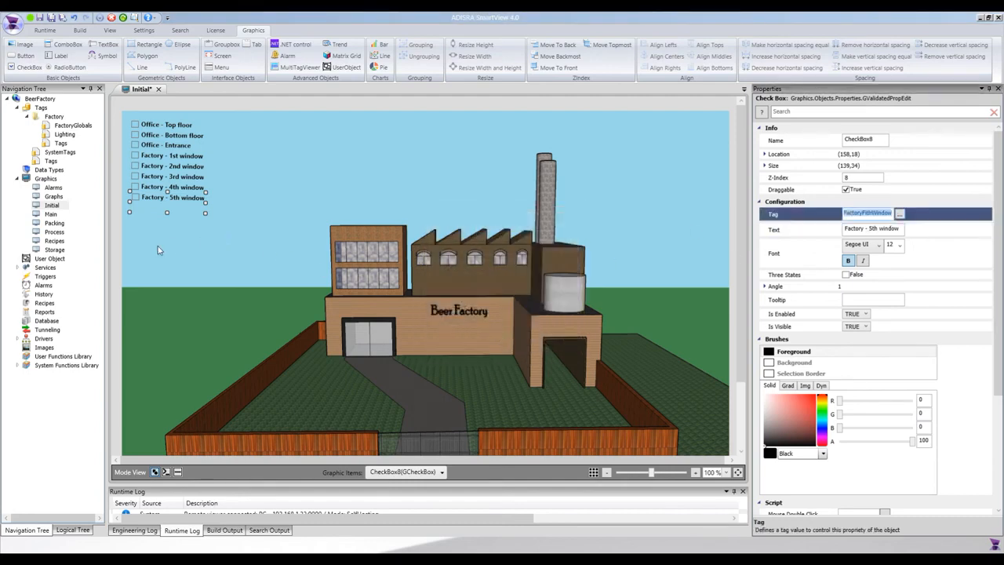
click(234, 203)
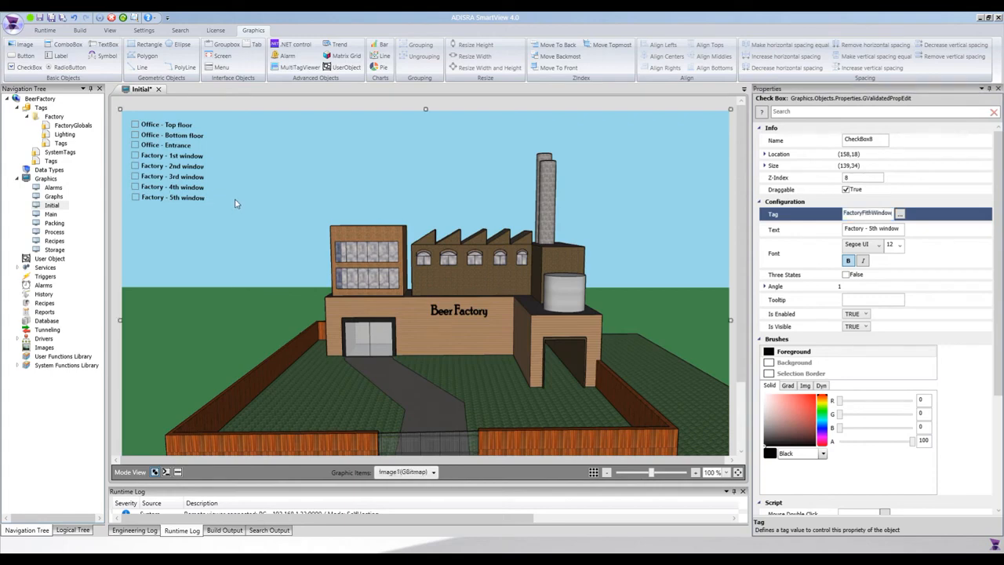
key(ctrl+s)
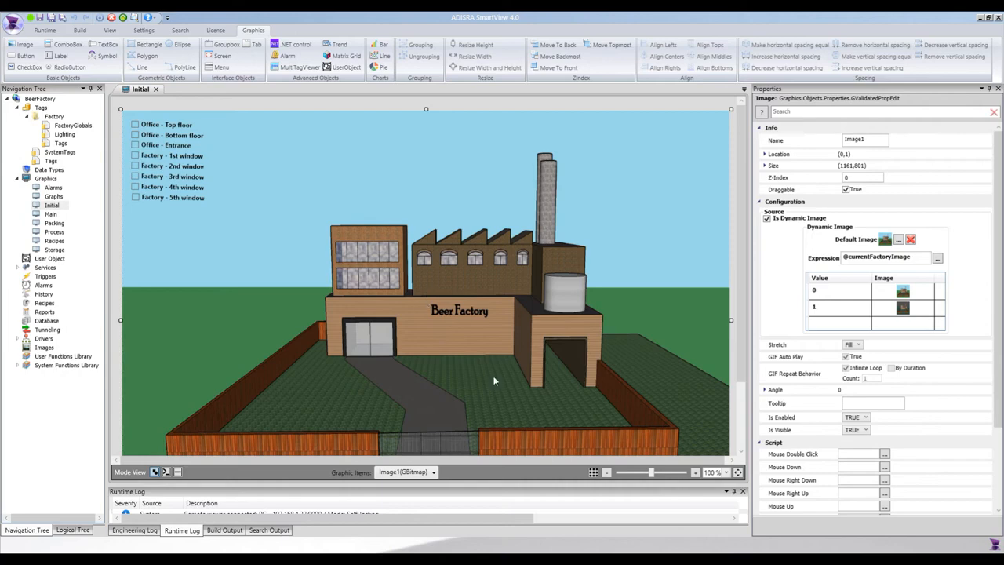
Step: Draw a rectangle about 19 by 38 over the leftmost top-floor office window pane and rotate it to an angle of -2
click(727, 473)
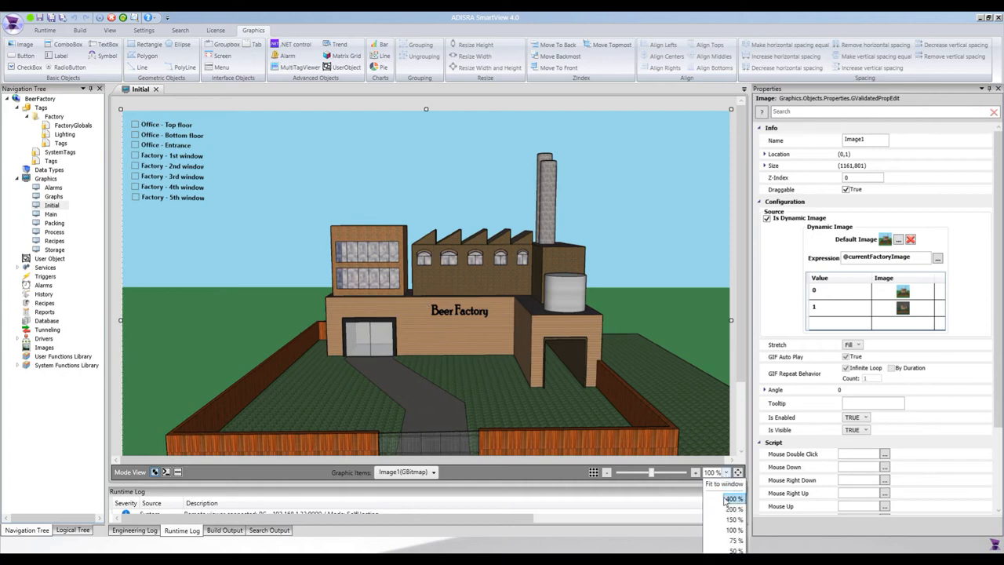
click(730, 510)
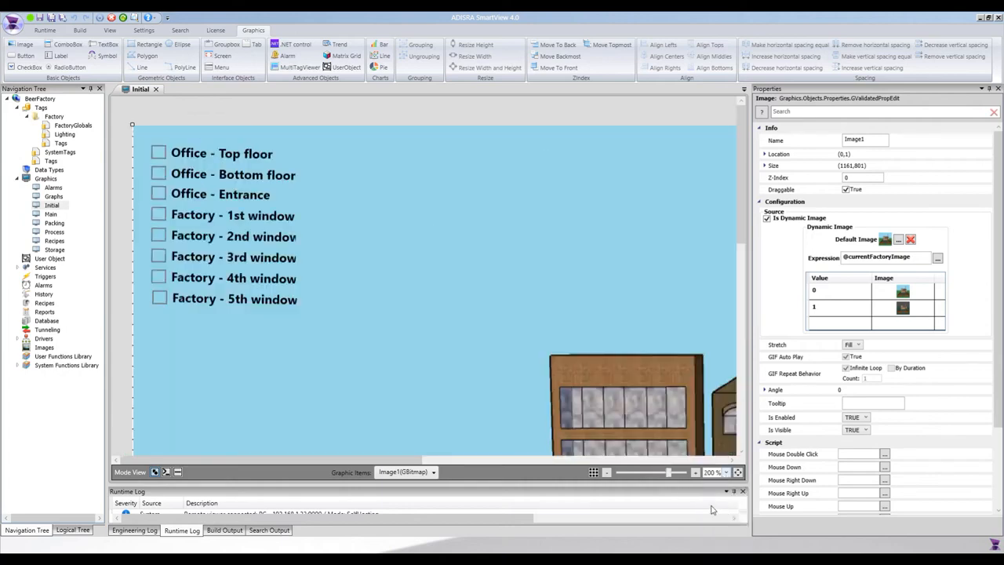
drag(420, 459, 524, 465)
scroll(745, 238, down, 5)
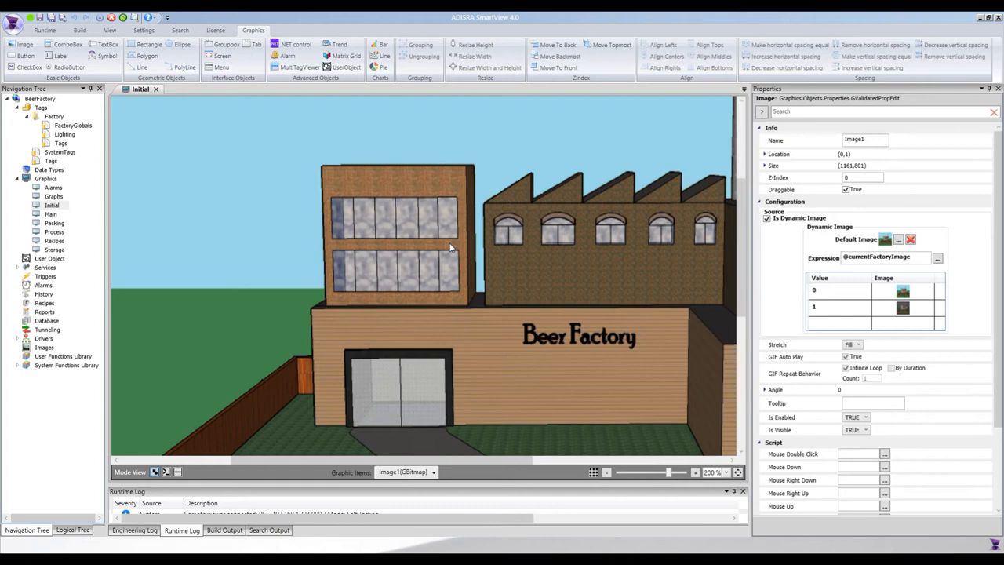
scroll(428, 255, down, 1)
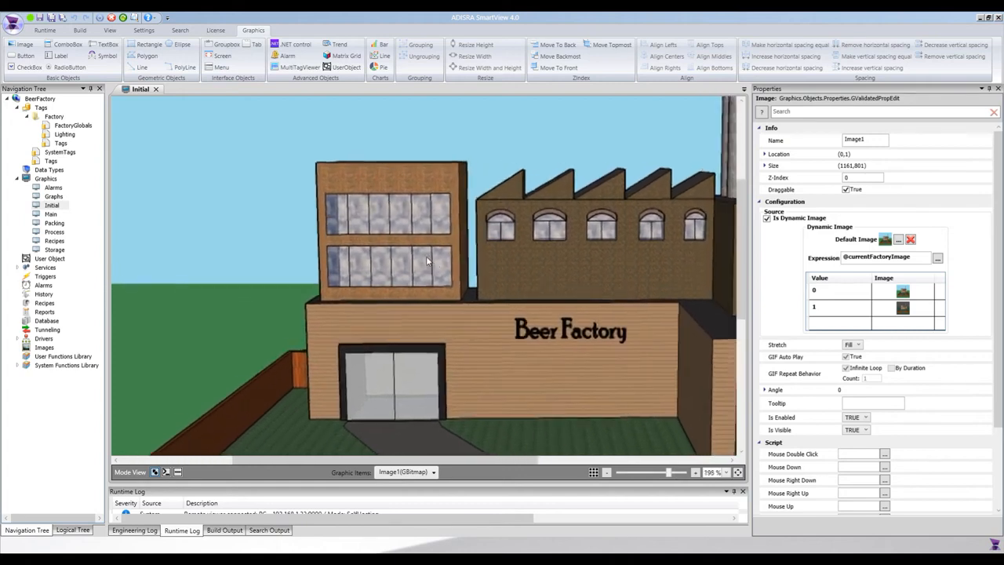
scroll(423, 255, up, 1)
scroll(419, 257, up, 1)
click(149, 44)
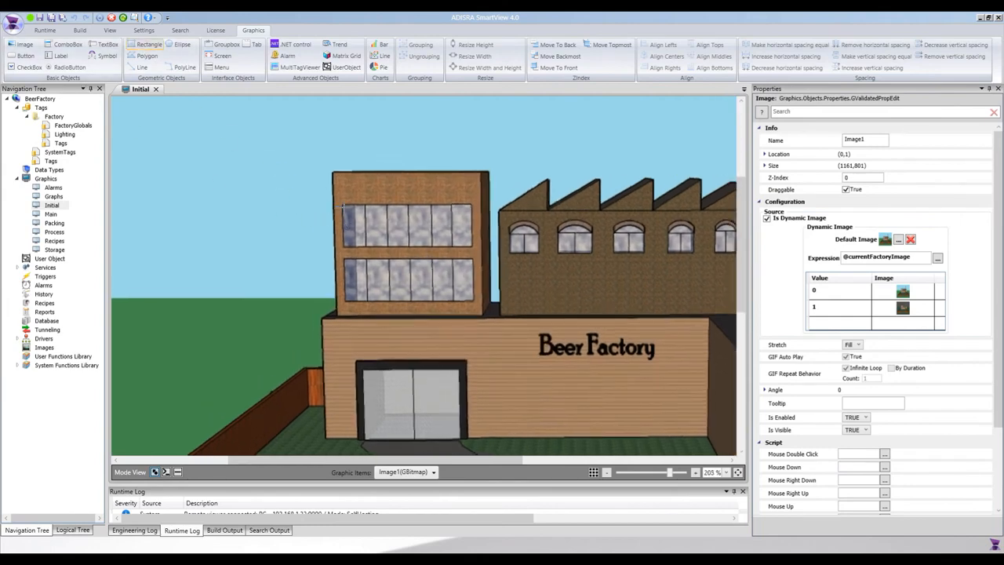
drag(343, 206, 365, 246)
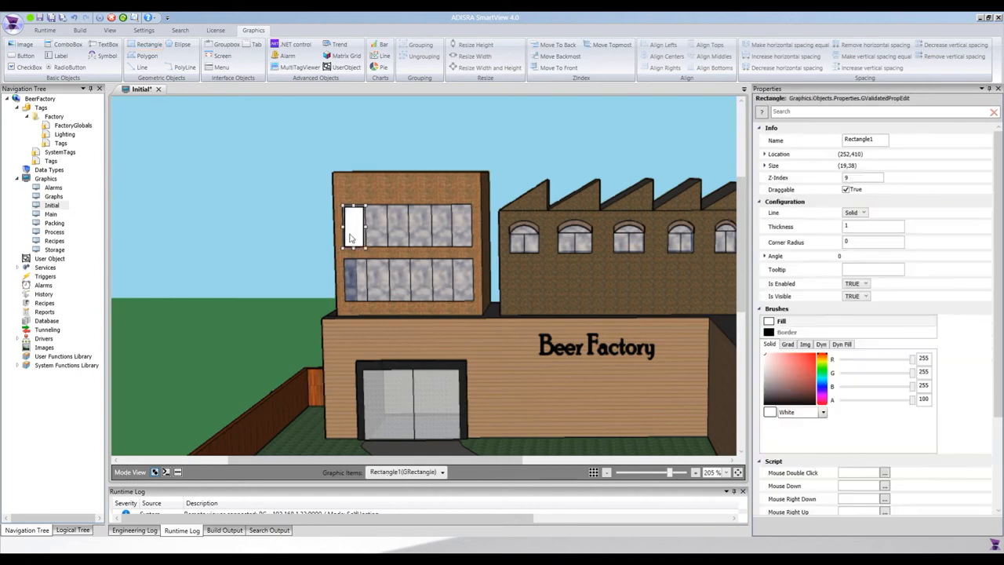
key(Up)
drag(369, 203, 367, 202)
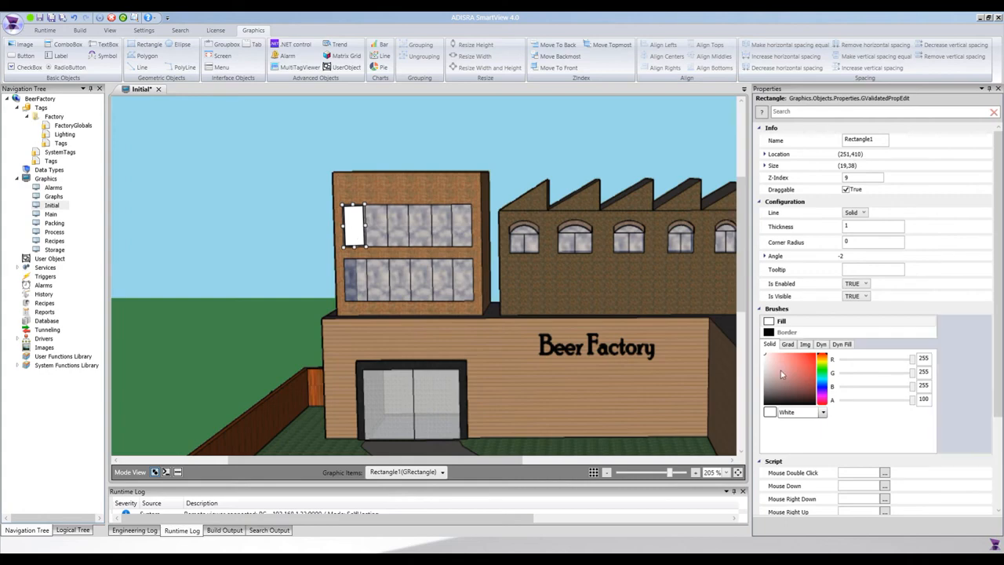
Step: Fill the window rectangle with solid yellow, about R 239, G 255, B 54
click(822, 363)
click(823, 361)
drag(789, 363, 804, 344)
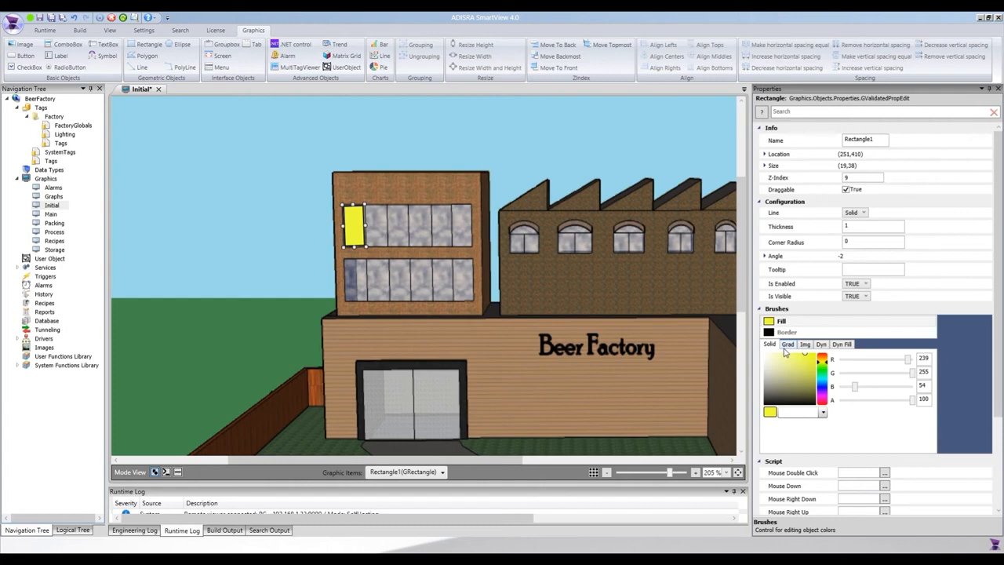
Step: Duplicate the yellow rectangle and align the copy over the second top-floor office window pane
click(350, 233)
key(ctrl+c)
key(ctrl+v)
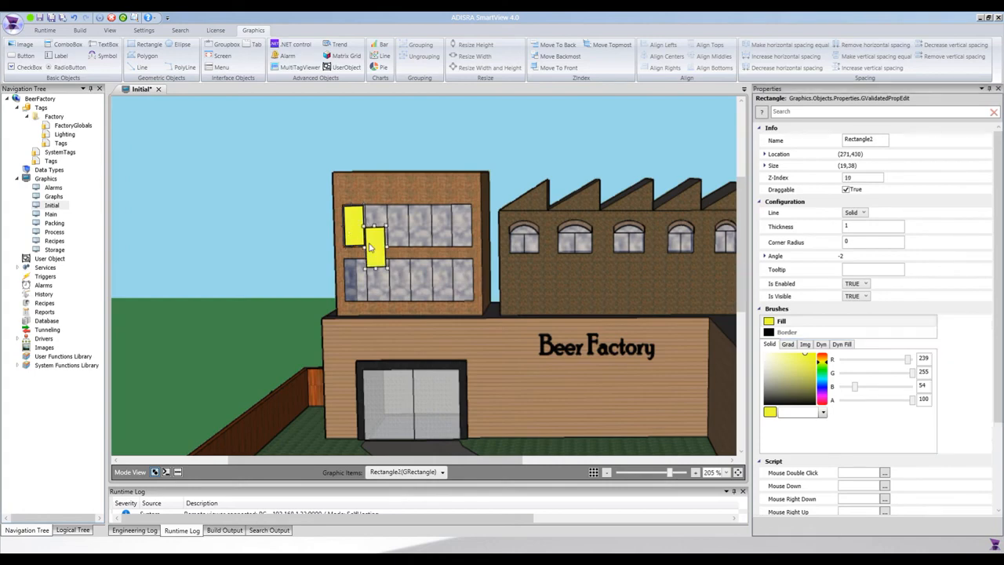
key(Up)
key(Up)
key(Right)
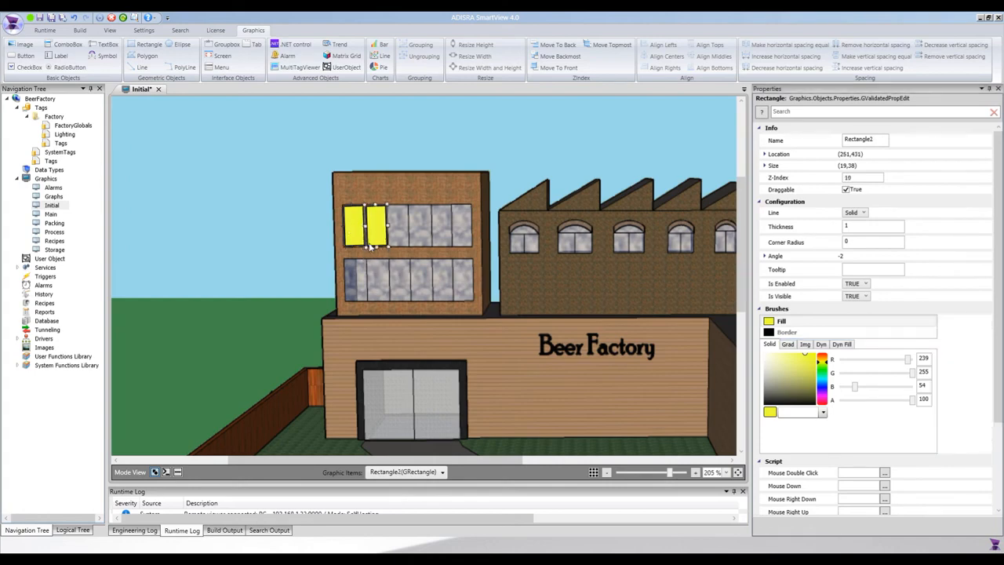
Step: Paste two more yellow rectangles and align them over the third and fourth top-floor office window panes
key(ctrl+v)
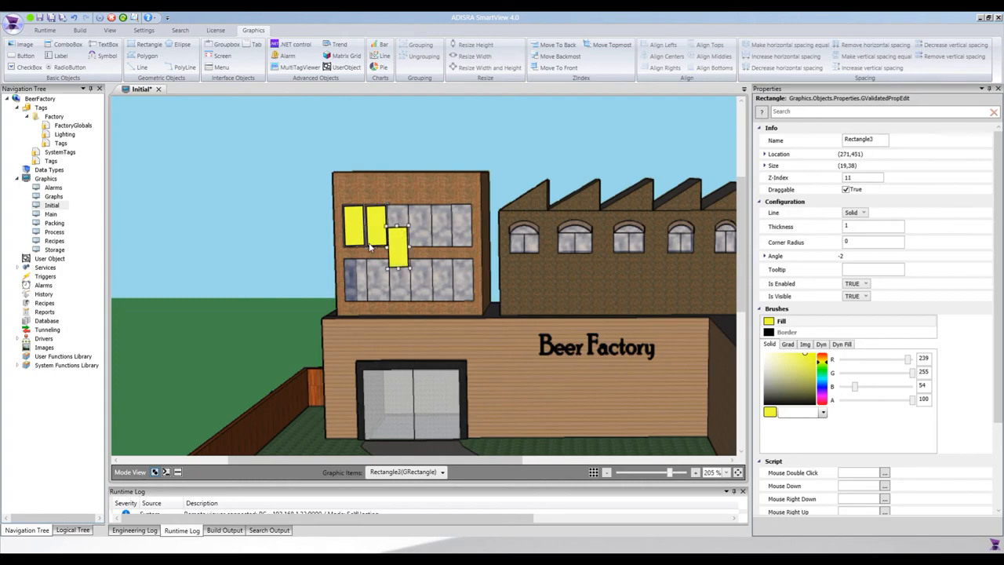
key(Up)
key(Up)
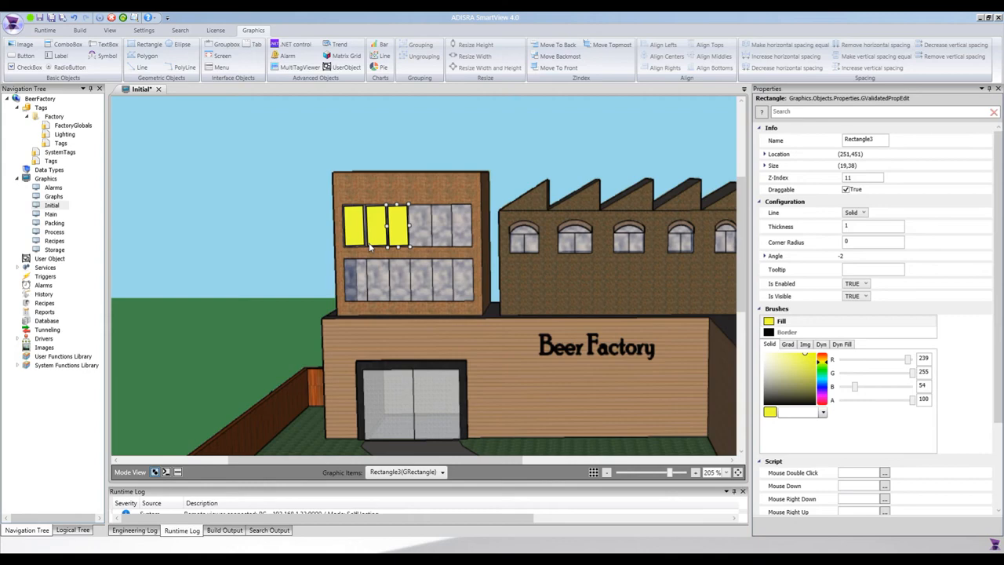
key(Up)
key(ctrl+v)
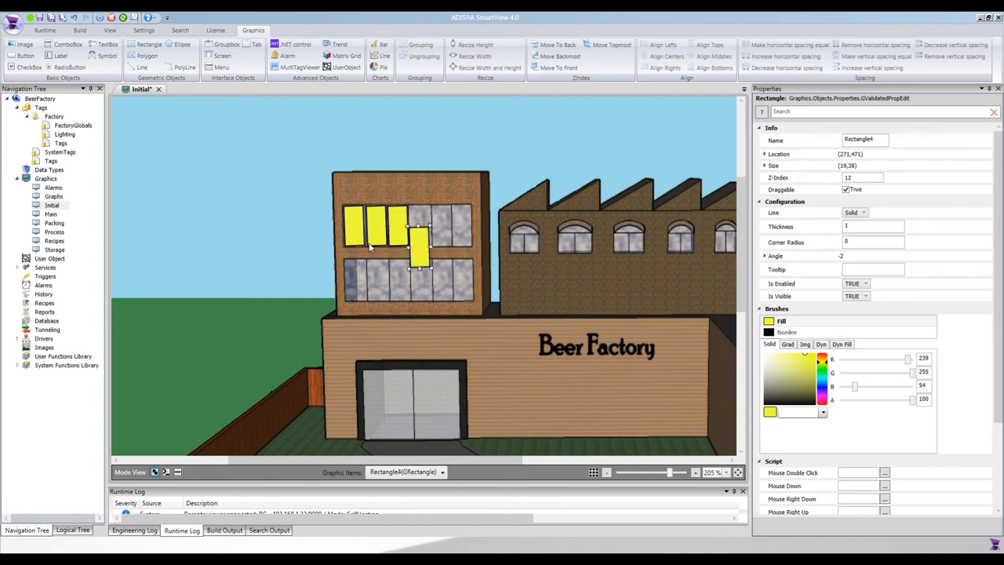
key(Up)
key(Up)
key(Down)
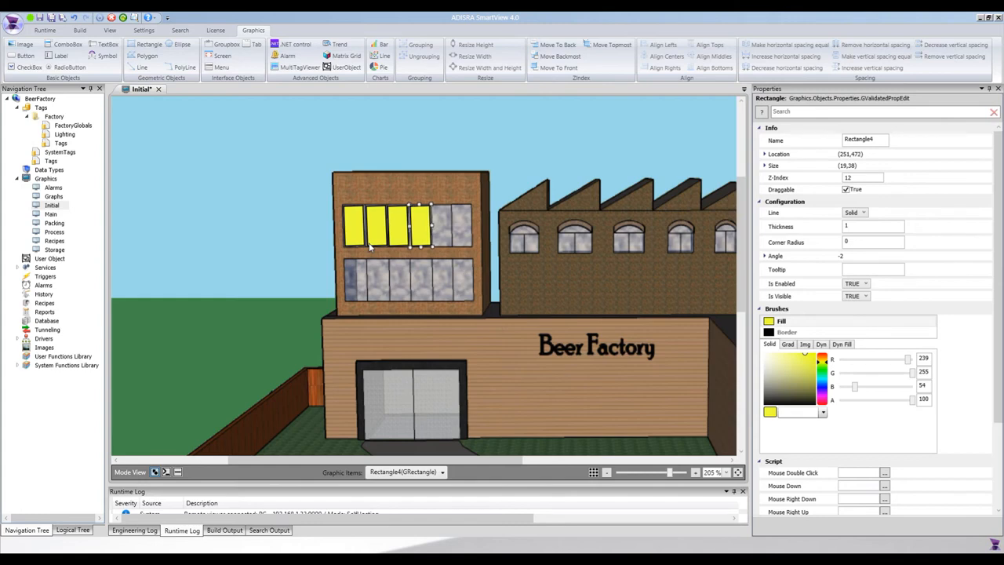
Step: Paste two more yellow rectangles and align them over the fifth and sixth top-floor office window panes
key(ctrl+v)
key(Up)
key(Up)
key(Up)
key(Up)
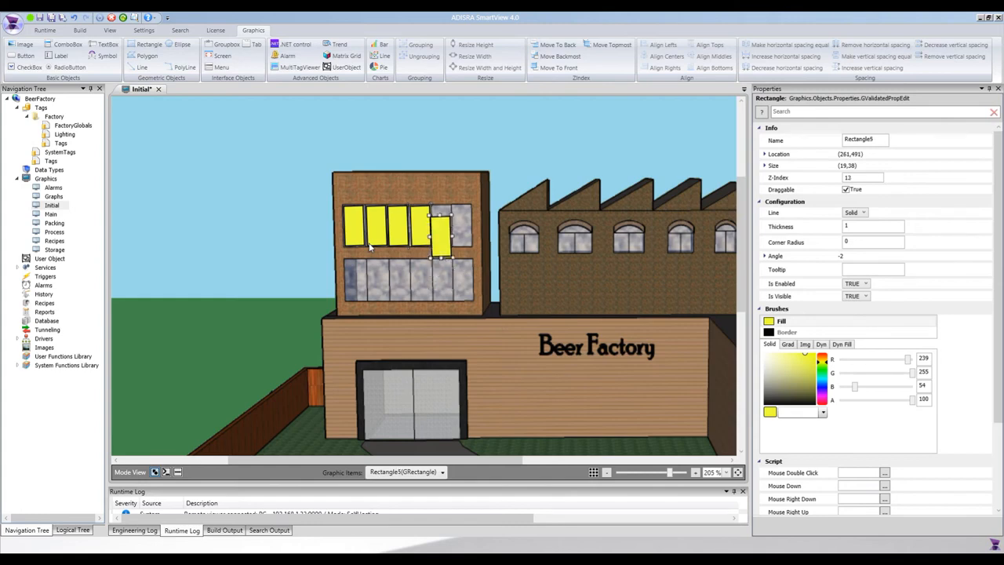
key(ctrl+v)
key(Up)
key(Up)
key(Up)
key(Up)
key(Up)
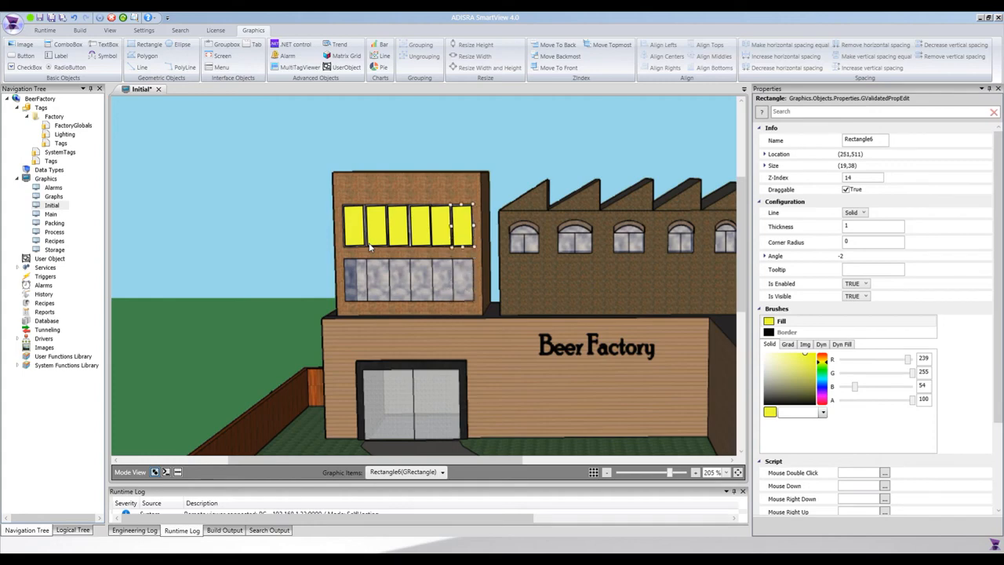
key(Left)
key(Right)
click(418, 228)
Step: Paste a yellow rectangle over the leftmost bottom-floor office window pane and undo the extra paste
click(361, 237)
key(ctrl+v)
drag(371, 257, 352, 290)
key(ctrl+v)
key(ctrl+z)
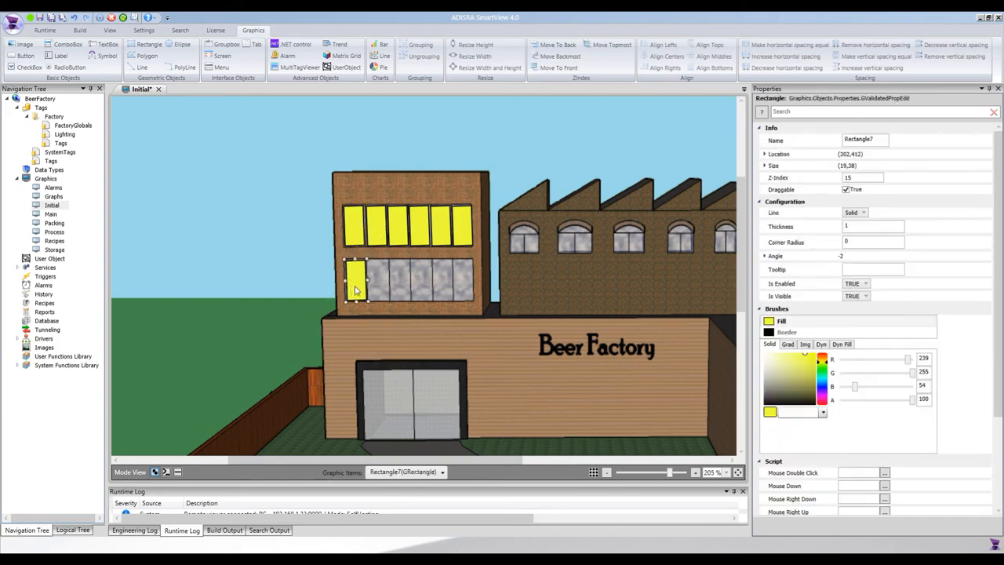
Step: Paste yellow rectangles and align them over the second and third bottom-floor office window panes
key(ctrl+v)
key(Up)
key(ctrl+v)
key(Up)
Step: Cover the fourth, fifth and sixth bottom-floor office window panes with aligned copies of the yellow rectangle
key(Up)
key(ctrl+v)
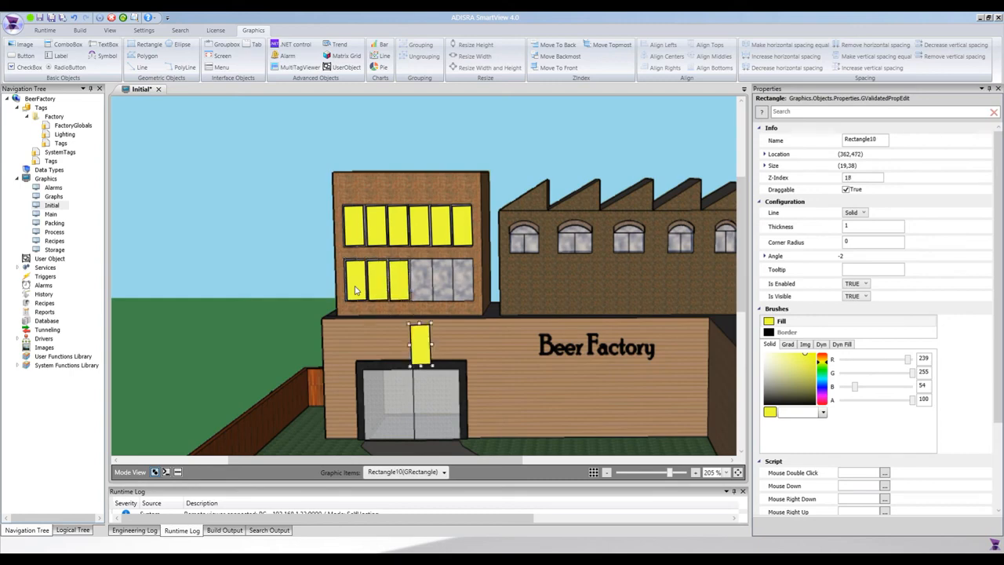
key(Up)
key(Up)
key(Up)
key(Right)
key(ctrl+v)
key(Up)
key(Up)
key(ctrl+v)
key(Up)
key(Up)
click(373, 335)
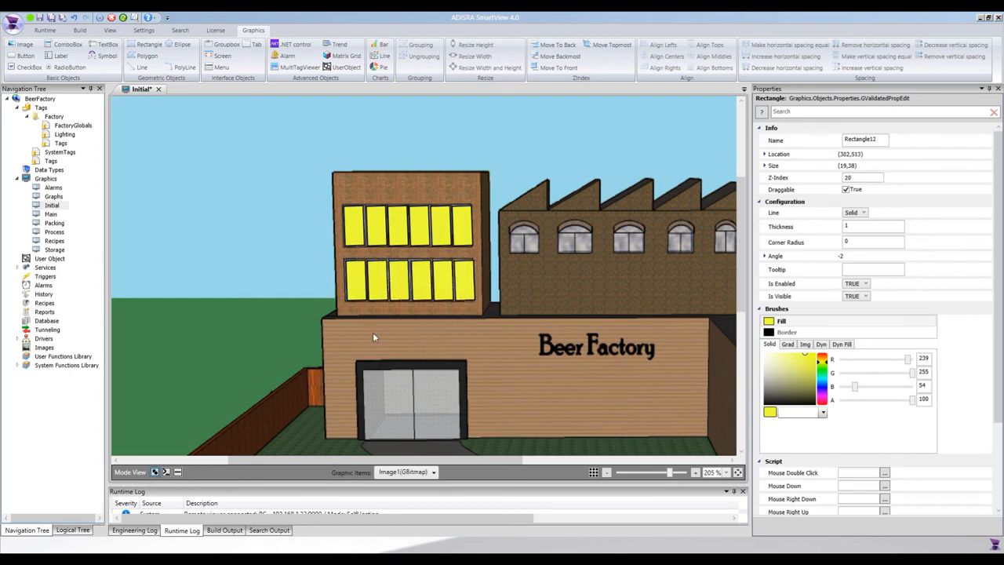
drag(354, 284, 378, 306)
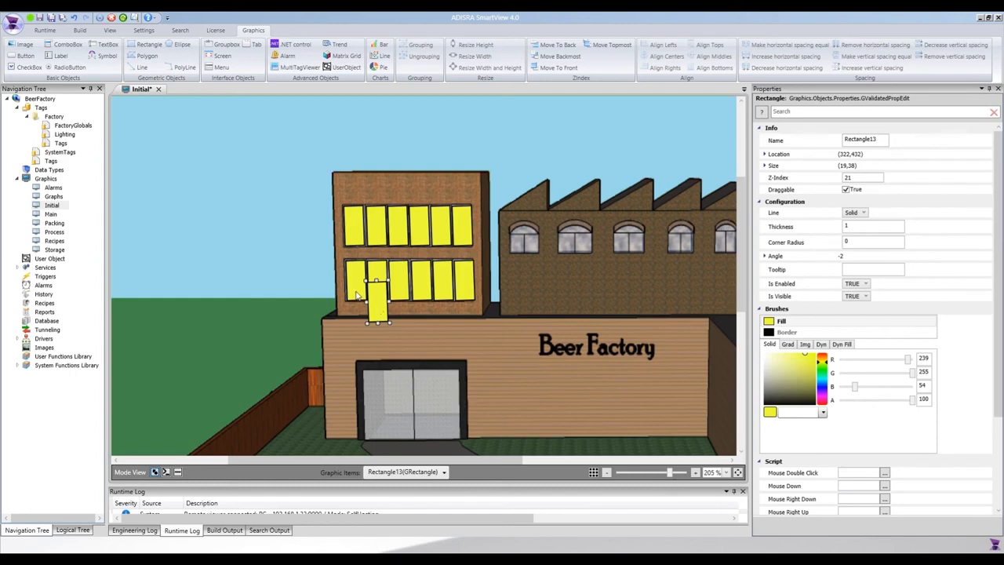
key(Delete)
click(358, 292)
key(ctrl+v)
key(Delete)
Step: Cover both office entrance door panes with yellow rectangle copies 64 high at an angle of -1, the second 41 wide
click(358, 293)
key(ctrl+v)
drag(377, 302, 453, 398)
key(ctrl+c)
key(ctrl+v)
drag(465, 402, 458, 402)
click(519, 417)
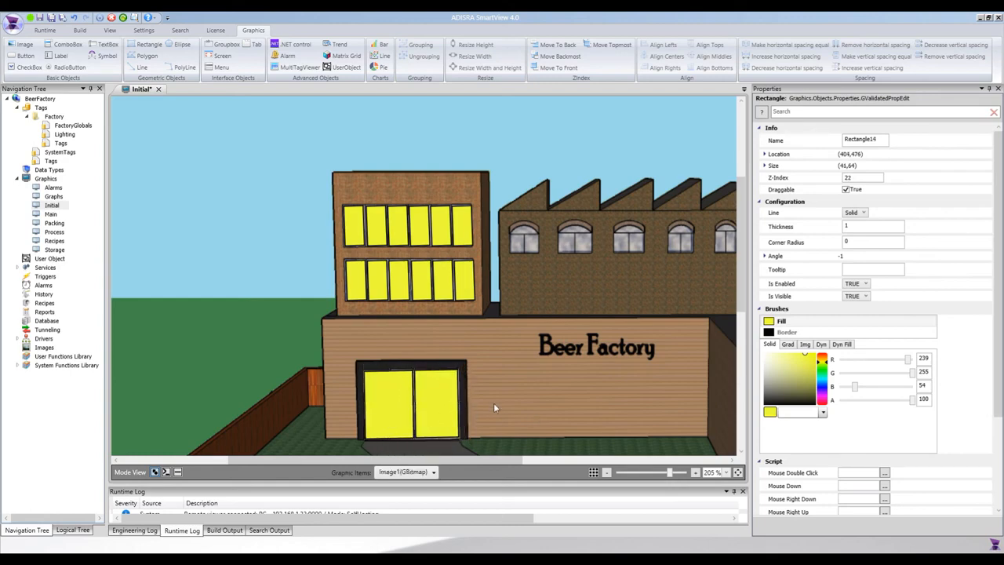
Step: Copy a yellow rectangle and fit it over the first factory window's lower part, about 25 by 16 at angle 0
drag(451, 460, 514, 461)
click(333, 277)
key(ctrl+c)
key(ctrl+v)
drag(352, 300, 389, 257)
scroll(390, 263, up, 2)
scroll(397, 306, up, 1)
drag(374, 461, 446, 465)
Step: Duplicate the factory window rectangle and fit the copies over the lower parts of the other four factory windows
drag(315, 377, 546, 350)
key(ctrl+c)
key(ctrl+v)
key(ctrl+c)
key(ctrl+v)
key(ctrl+c)
key(ctrl+v)
key(ctrl+c)
key(ctrl+v)
click(427, 342)
drag(424, 348, 384, 351)
click(372, 339)
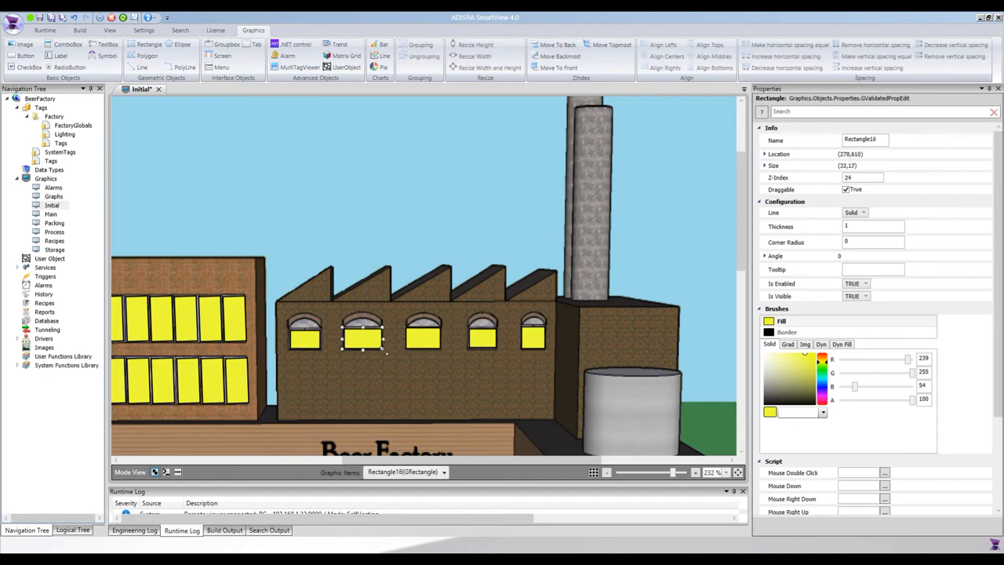
click(340, 356)
scroll(338, 350, down, 2)
drag(510, 460, 341, 461)
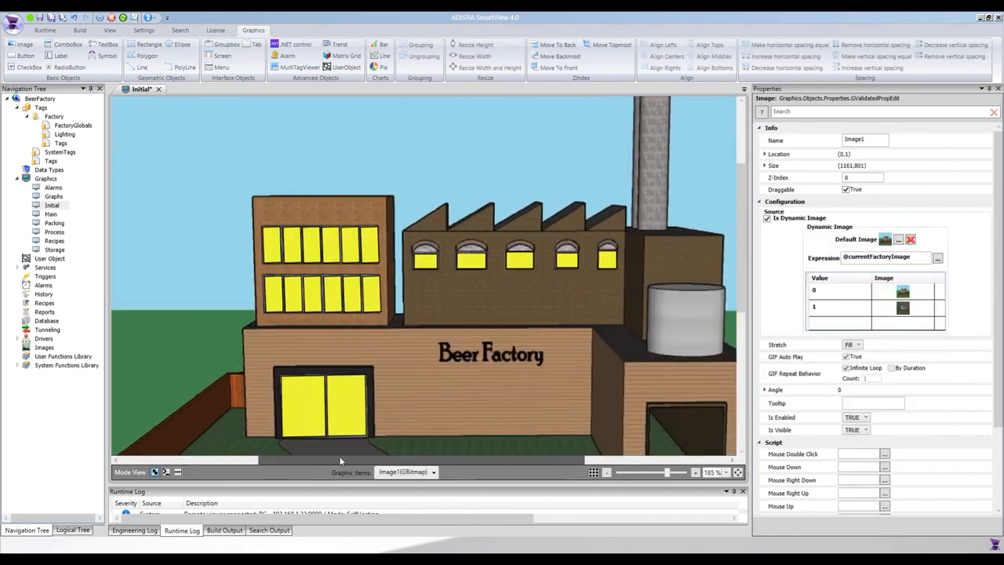
scroll(341, 455, down, 4)
scroll(309, 442, up, 3)
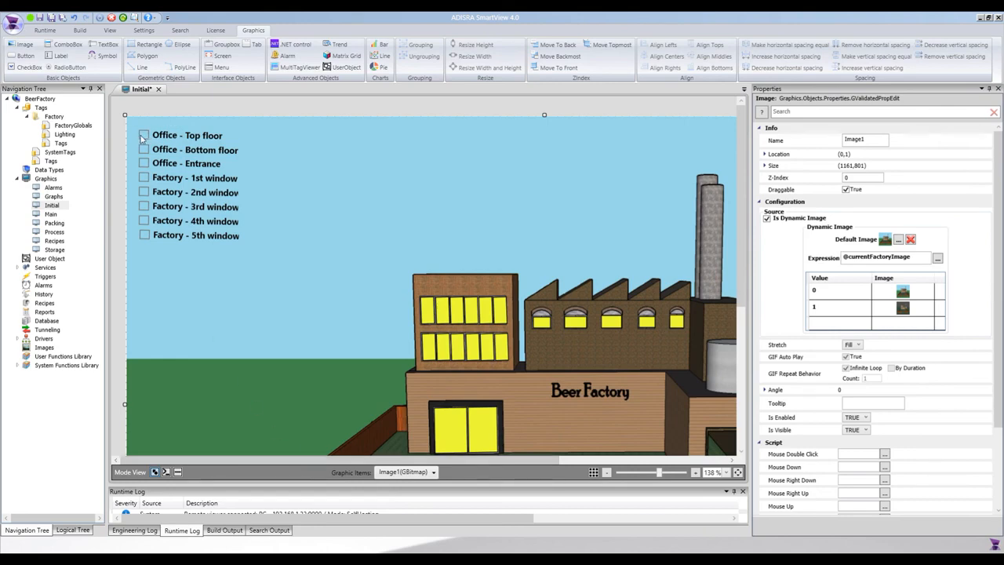
click(428, 317)
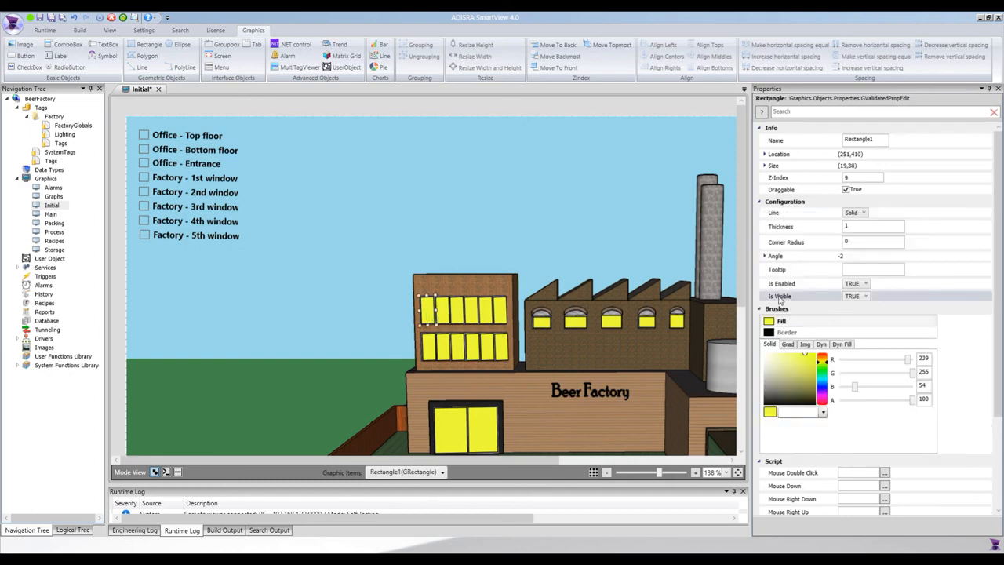
click(855, 297)
text(@Office)
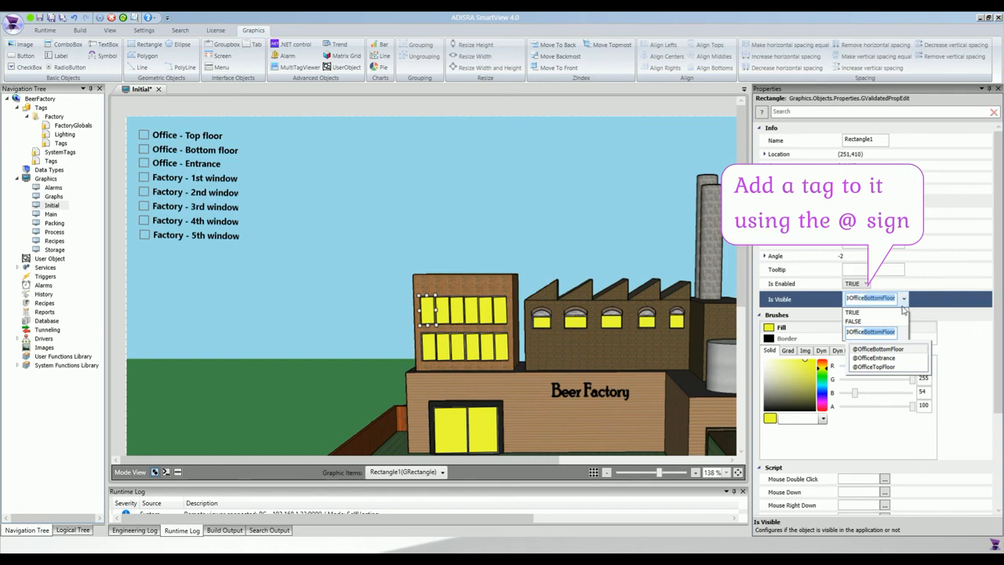
text(Top)
key(Down)
key(Return)
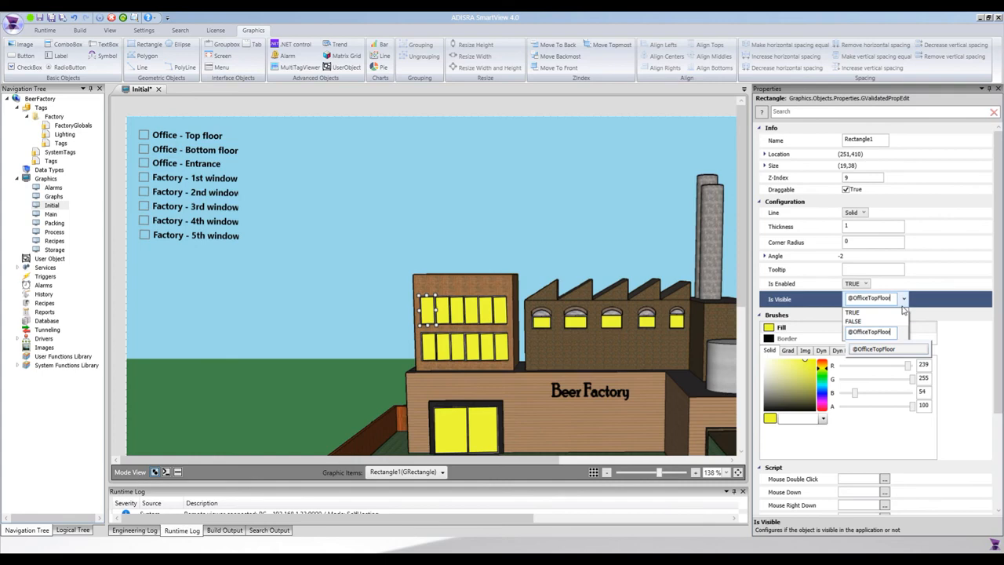
click(877, 333)
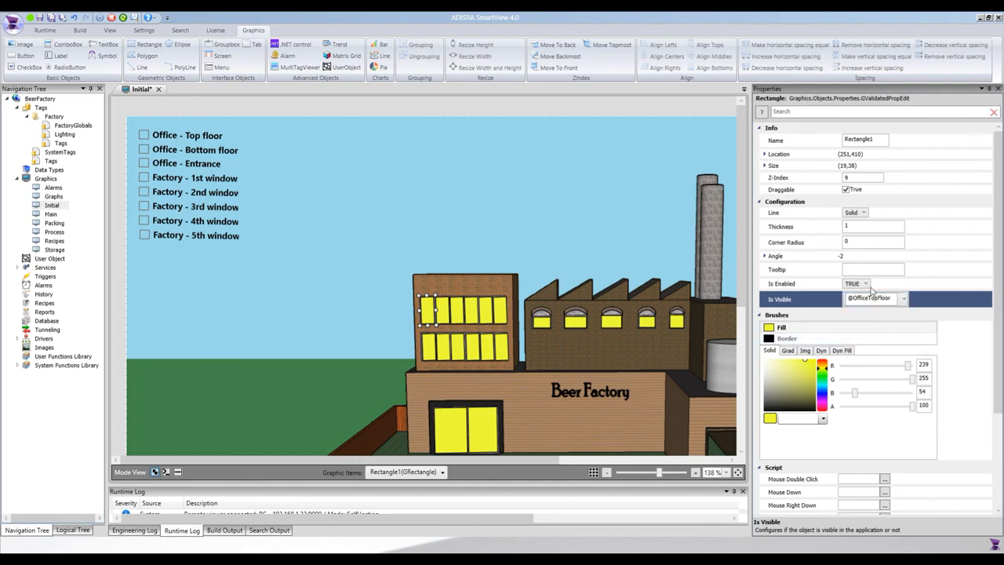
click(445, 320)
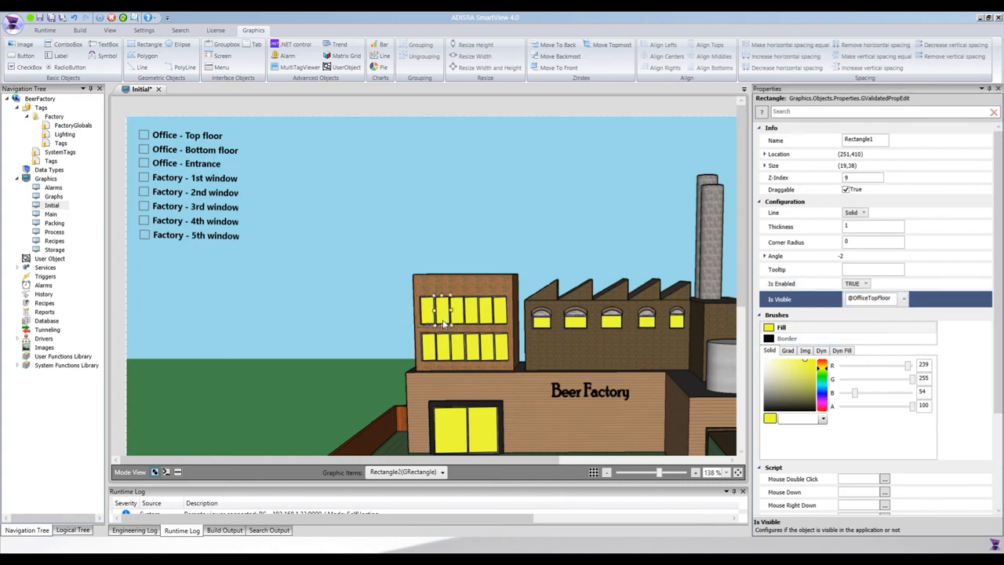
ctrl+click(463, 318)
ctrl+click(471, 319)
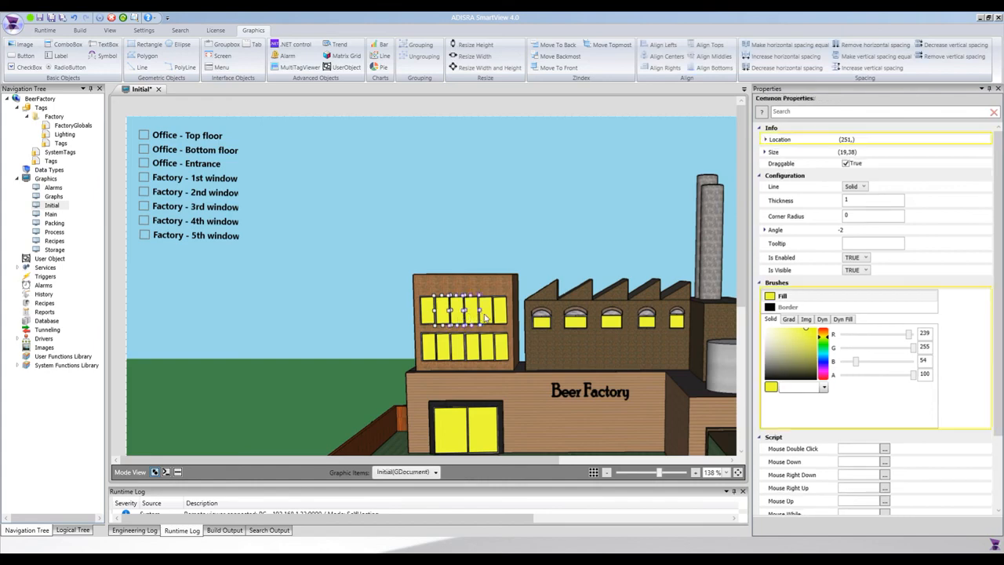
ctrl+click(486, 318)
ctrl+click(501, 317)
click(853, 271)
click(854, 273)
click(854, 274)
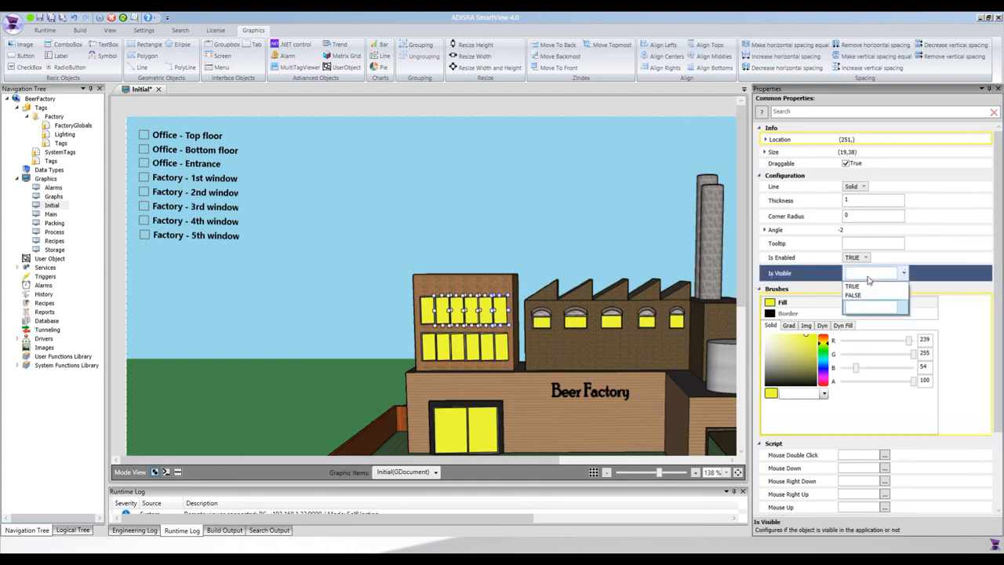
key(ctrl+v)
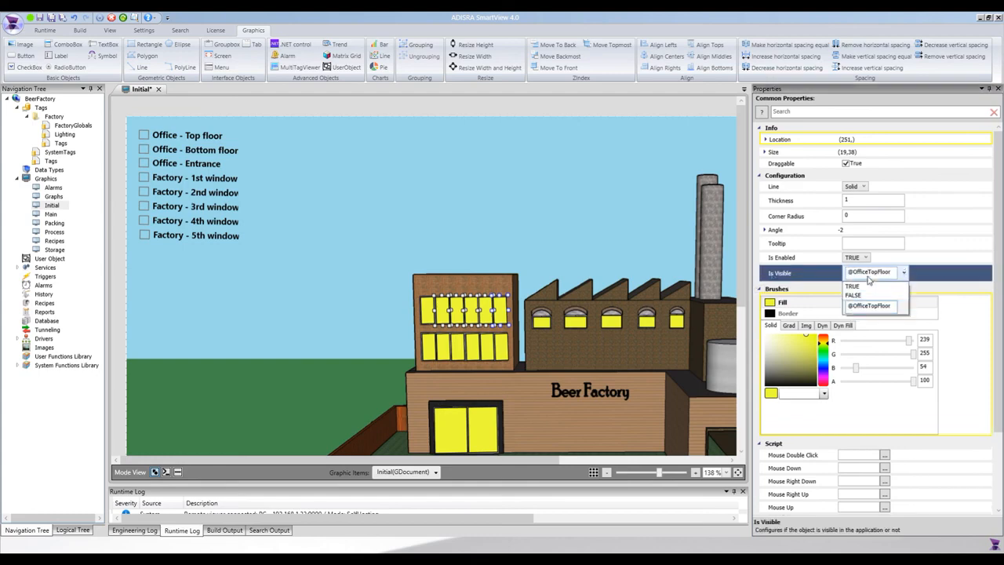
click(665, 302)
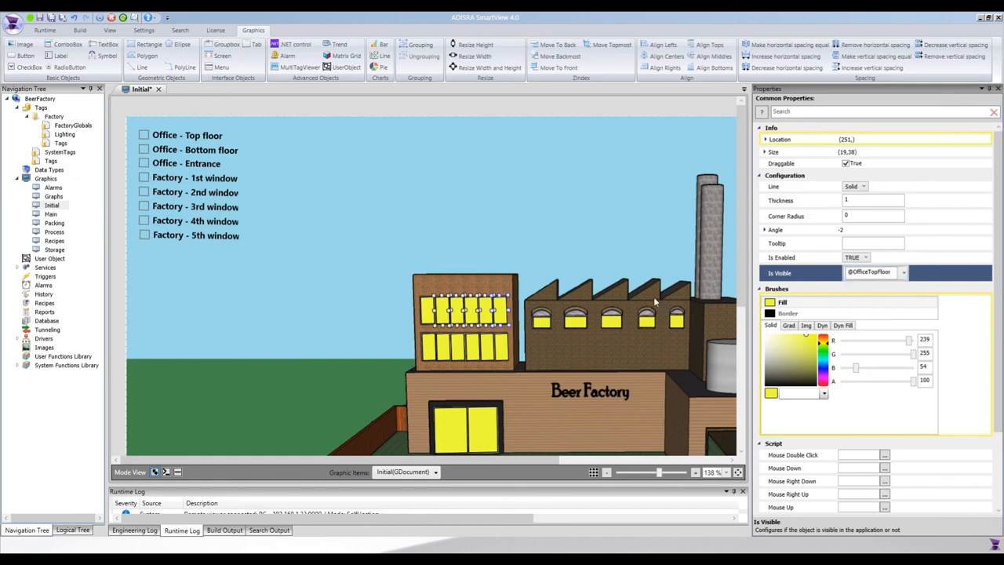
click(431, 357)
ctrl+click(445, 357)
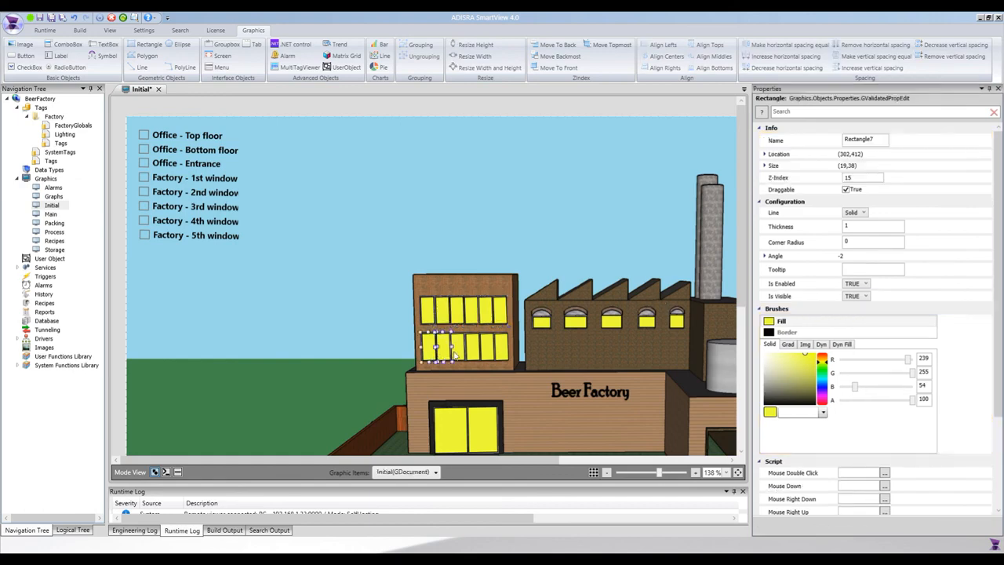
ctrl+click(459, 356)
ctrl+click(475, 355)
ctrl+click(490, 352)
ctrl+click(503, 352)
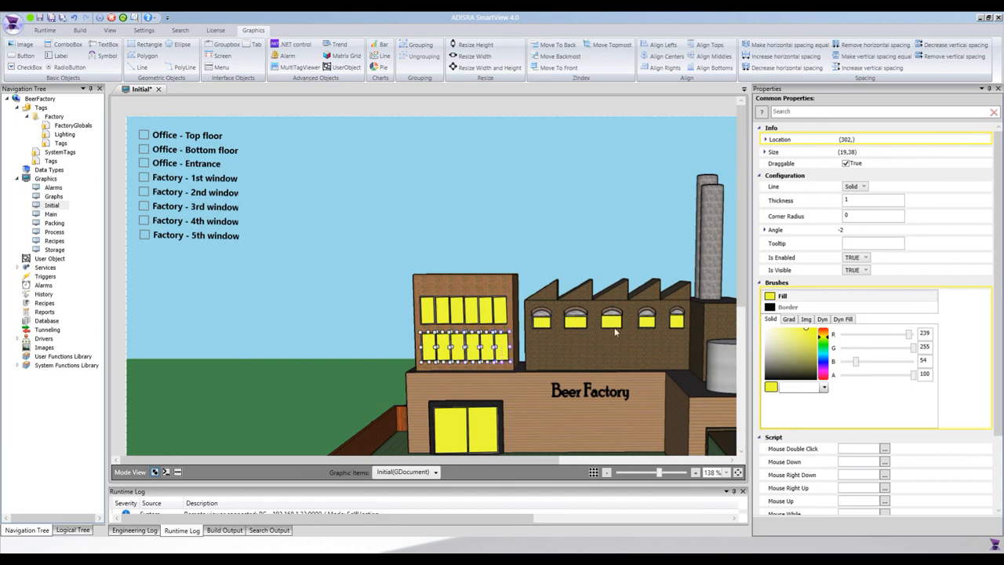
click(855, 269)
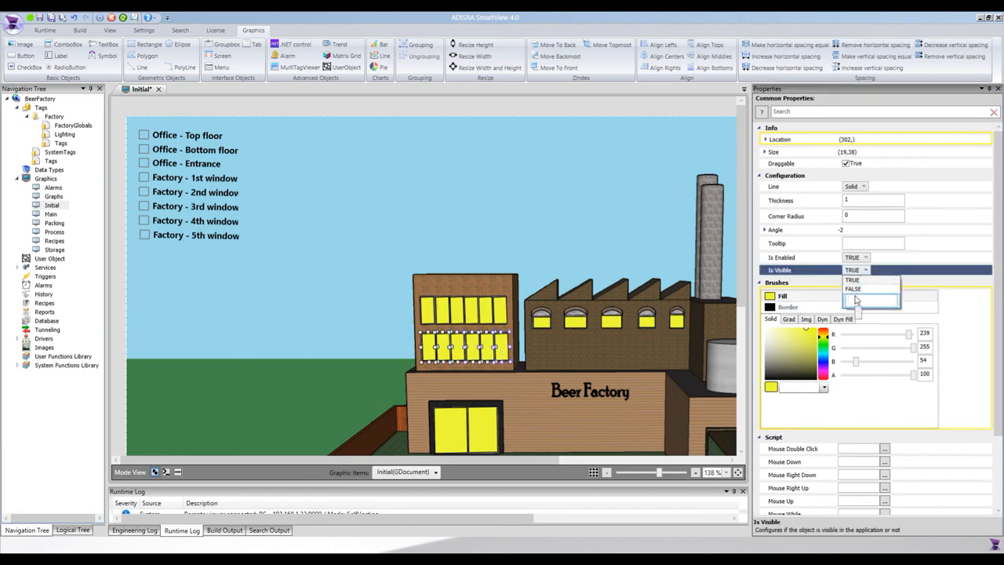
text(@Off)
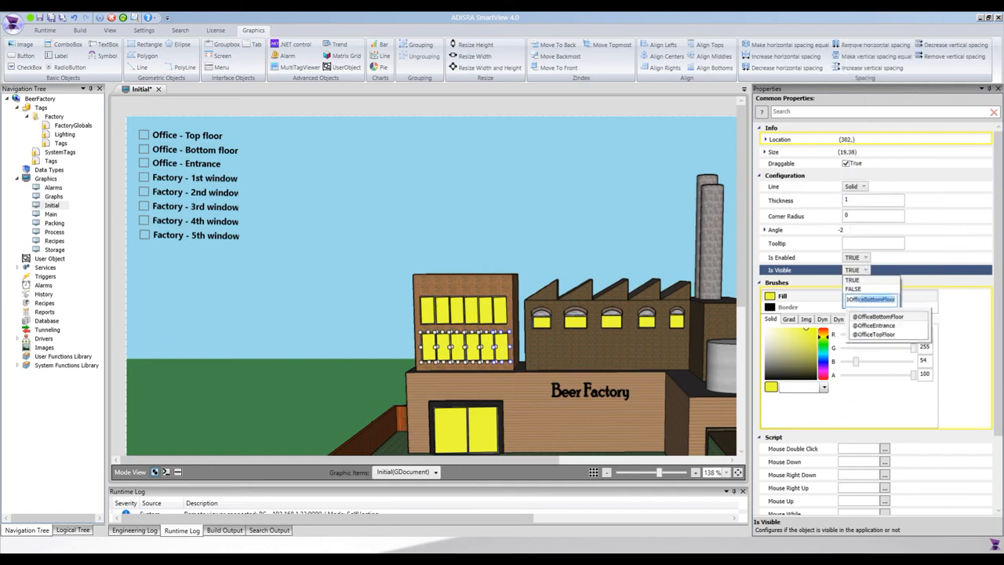
text(iceB)
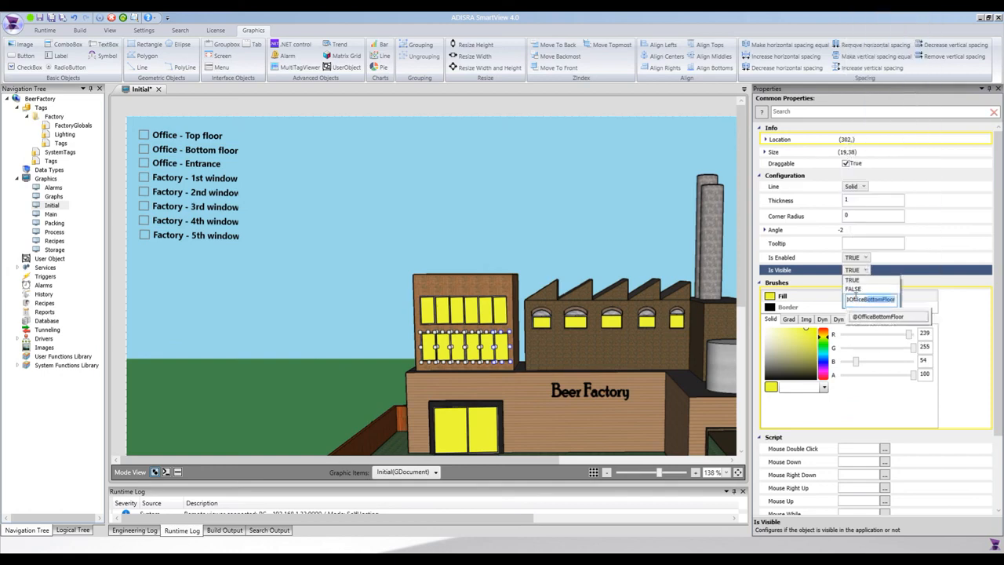
key(Return)
scroll(488, 378, down, 1)
click(453, 405)
ctrl+click(479, 406)
click(854, 271)
click(866, 271)
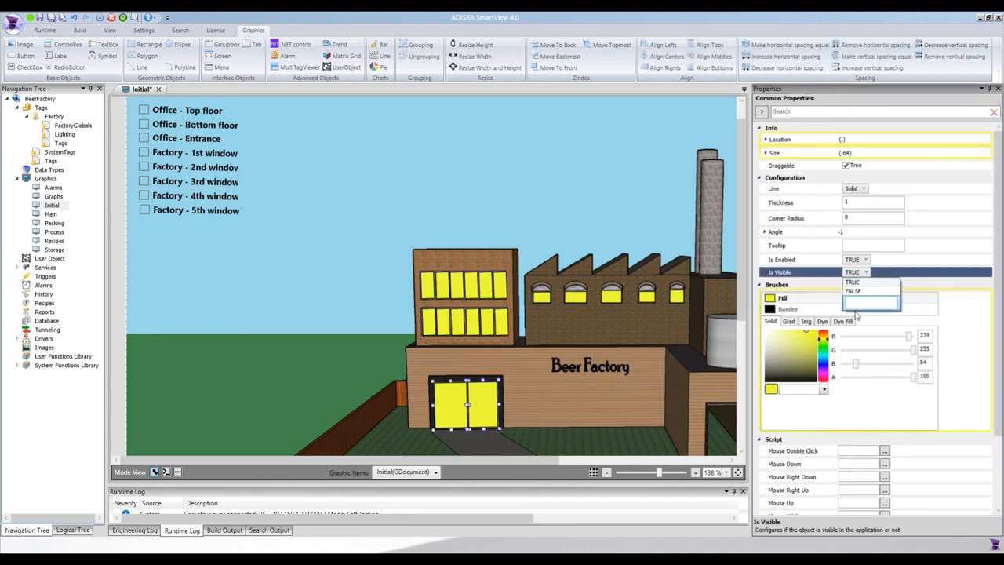
click(858, 303)
text(@OfficeBottomFloor)
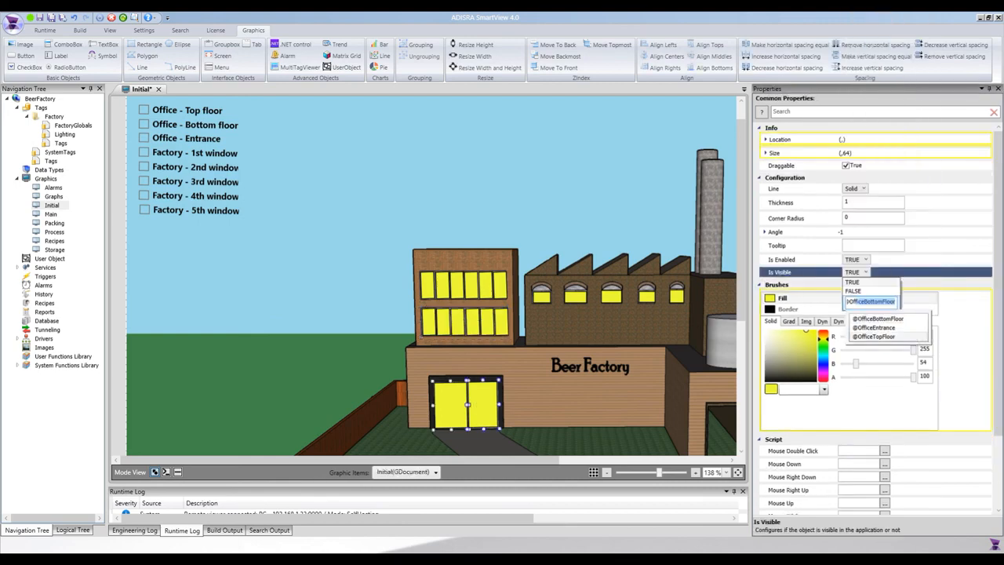
click(906, 328)
click(541, 298)
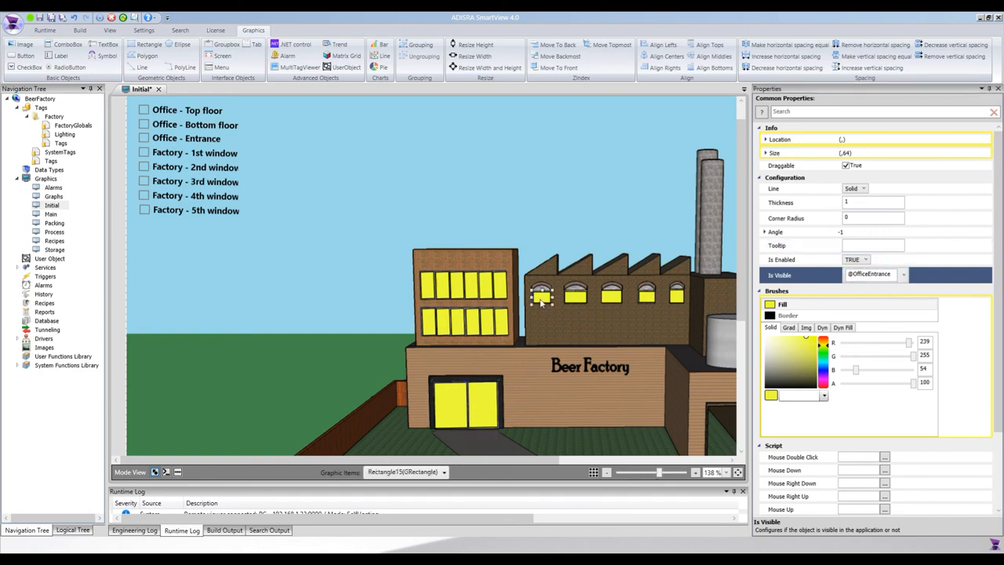
click(852, 296)
click(856, 327)
text(@)
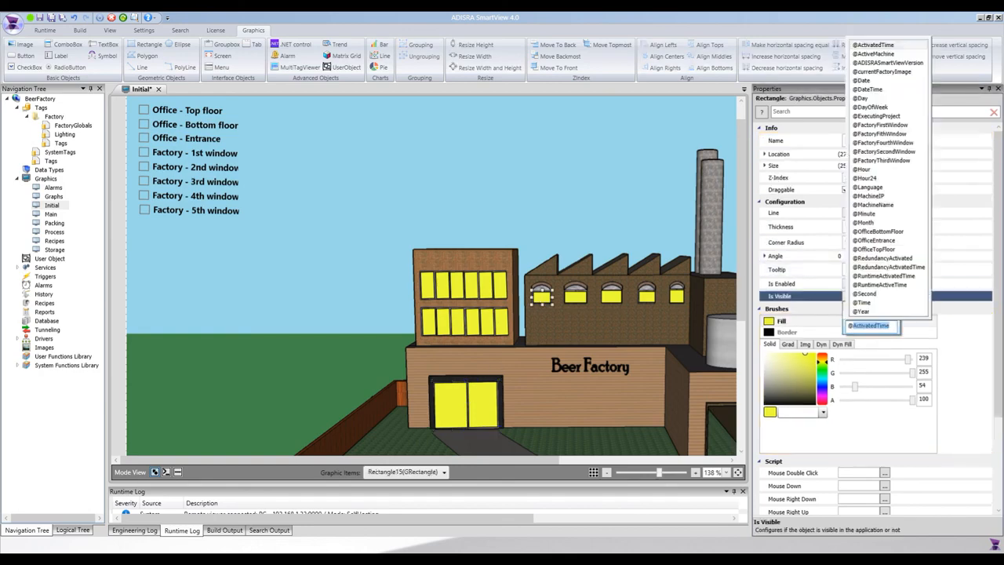
text(FactoryFirstWindow)
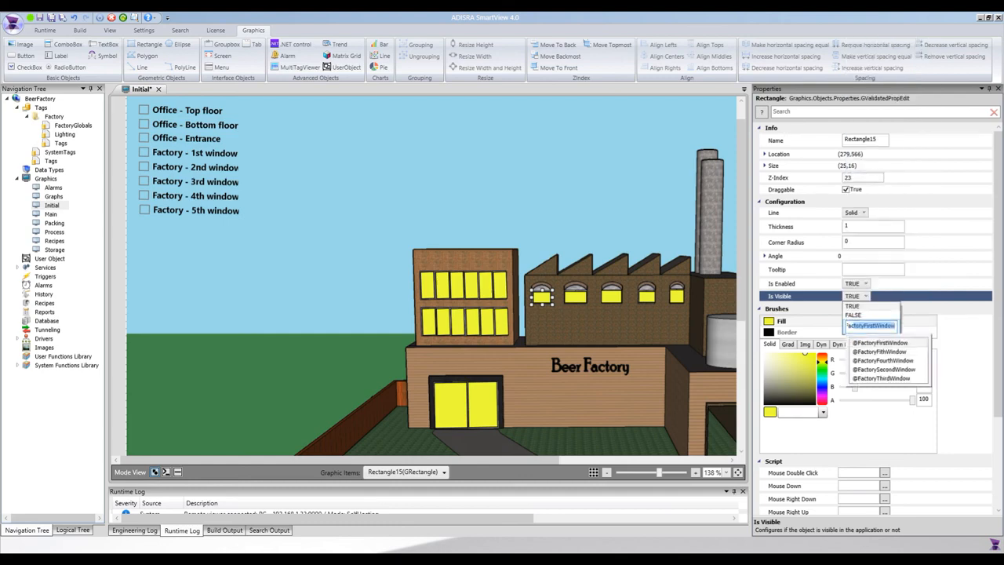
key(Return)
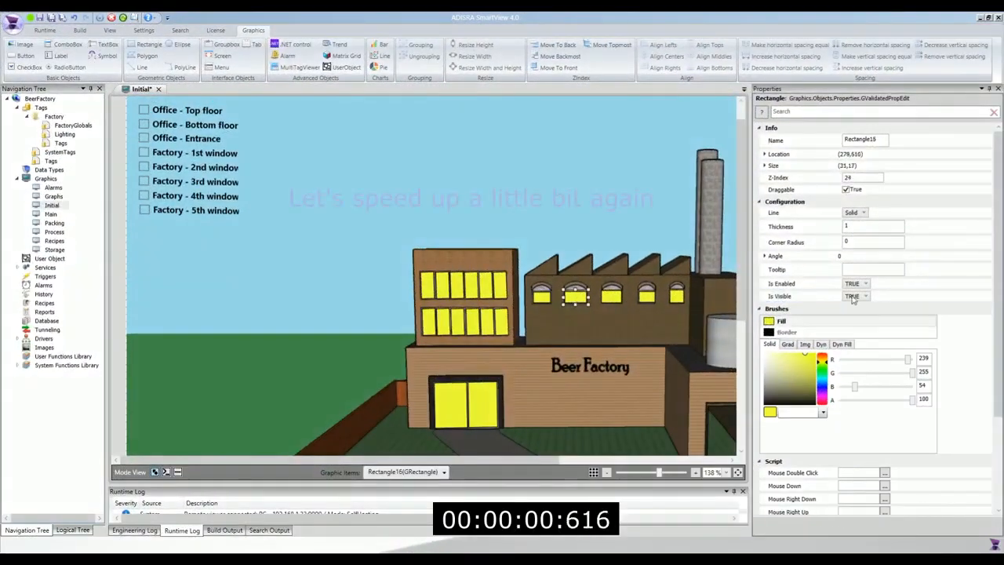
Step: Set the Is Visible property of the second factory window's rectangle to the second-window lighting tag
click(859, 295)
text(@F)
key(Down)
key(Down)
key(Return)
Step: Set the Is Visible property of the third factory window's rectangle to the third-window lighting tag
click(612, 296)
click(855, 296)
click(869, 326)
text(@Fac)
key(Down)
key(Down)
Step: Set the Is Visible property of the fourth factory window's rectangle to the fourth-window lighting tag
key(Down)
key(Down)
key(Return)
click(647, 296)
click(865, 297)
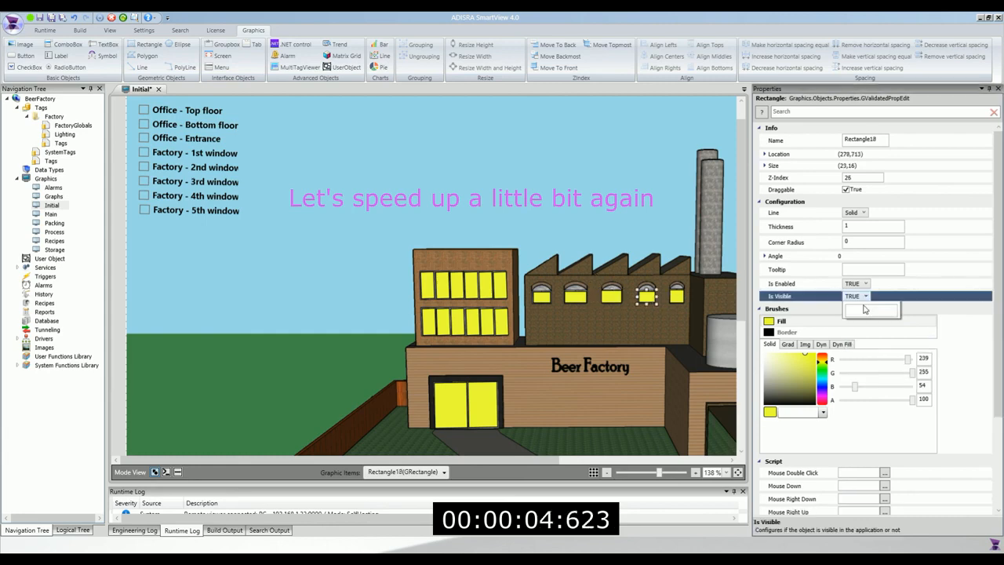
click(869, 325)
text(@Fac)
key(Down)
key(Down)
click(882, 361)
click(677, 296)
click(865, 296)
click(869, 325)
text(@Fac)
key(Return)
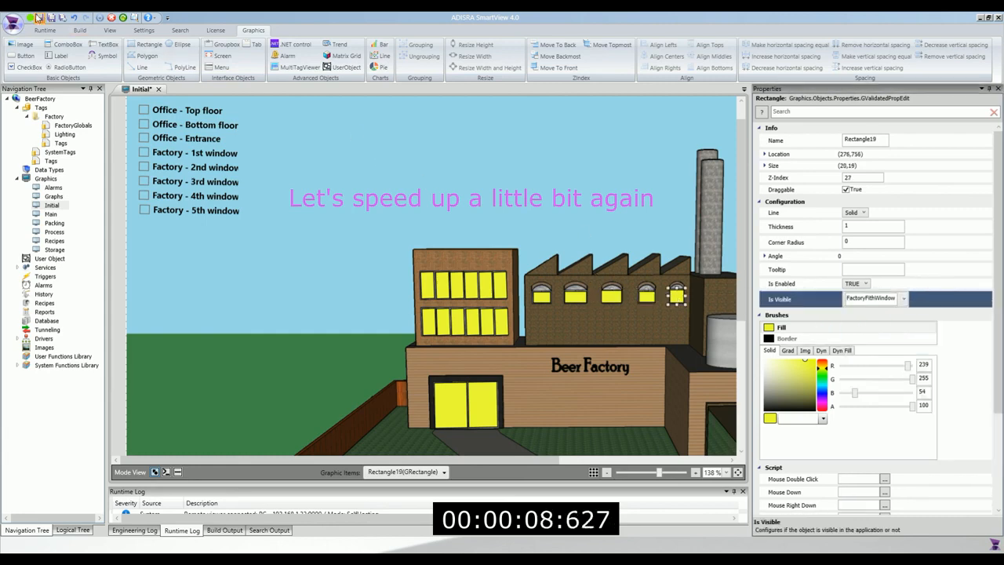
Step: Save and close the Initial screen, and run the application
click(156, 90)
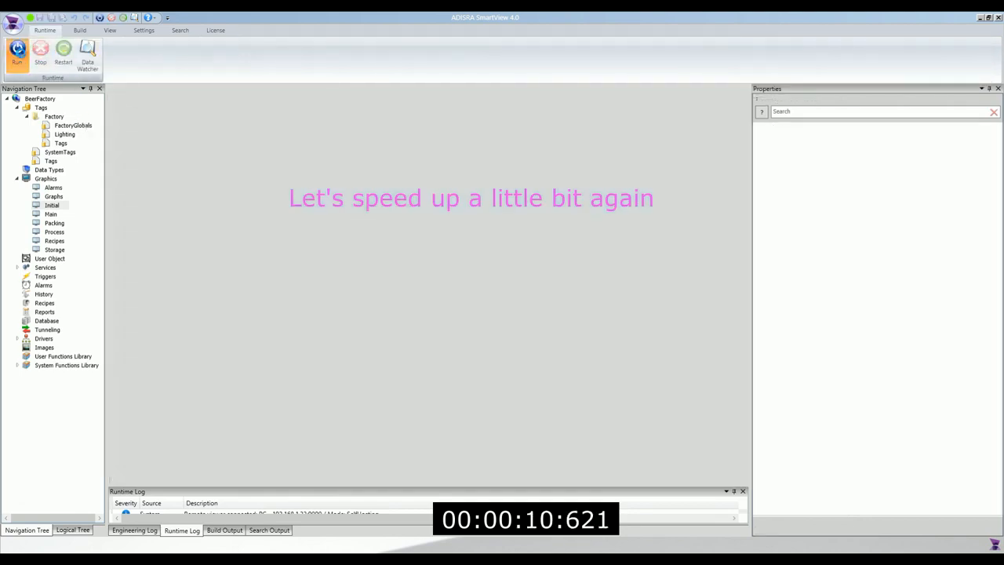
click(18, 51)
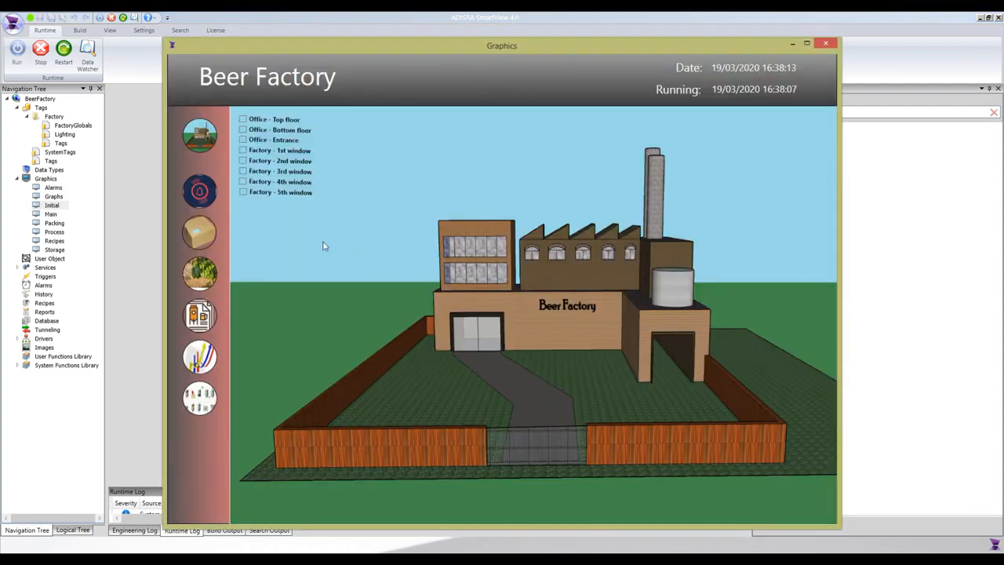
Step: Test the office top floor, bottom floor and entrance lights by switching each one on and off again
click(242, 120)
click(242, 120)
click(242, 130)
click(242, 130)
click(243, 140)
click(243, 140)
Step: Switch on the lights of all five factory windows with their check boxes in the running application
click(243, 150)
click(243, 171)
click(242, 161)
click(244, 193)
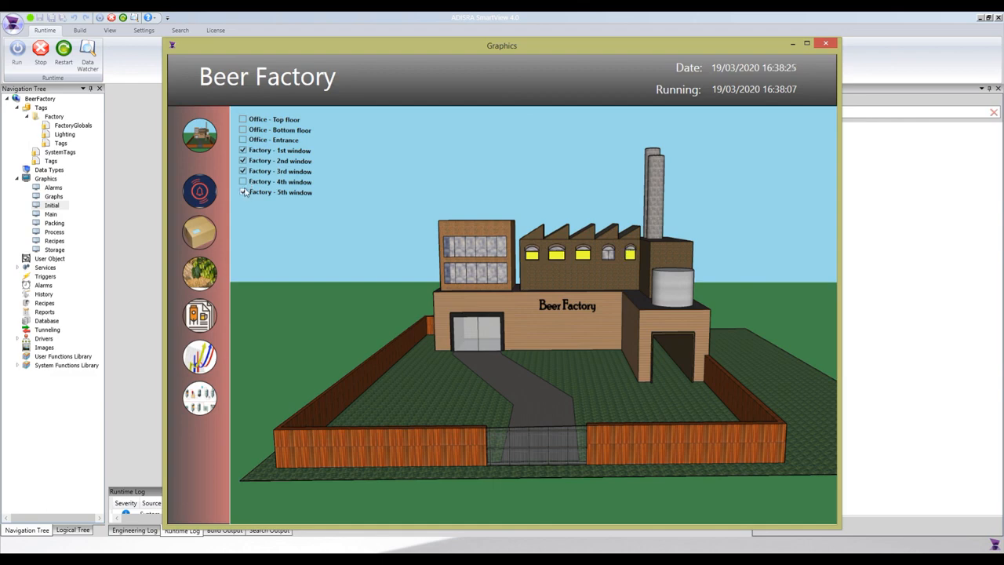
click(242, 181)
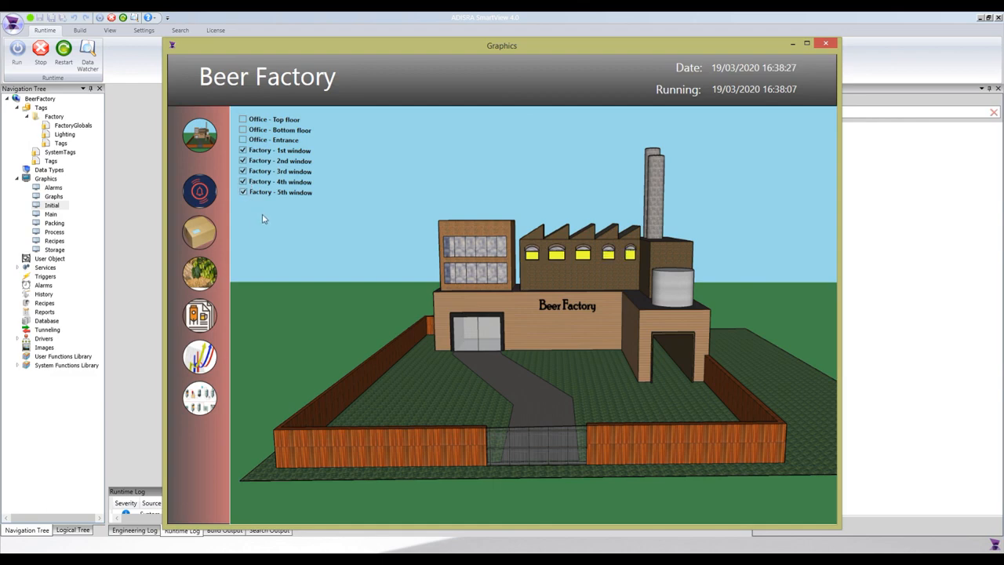